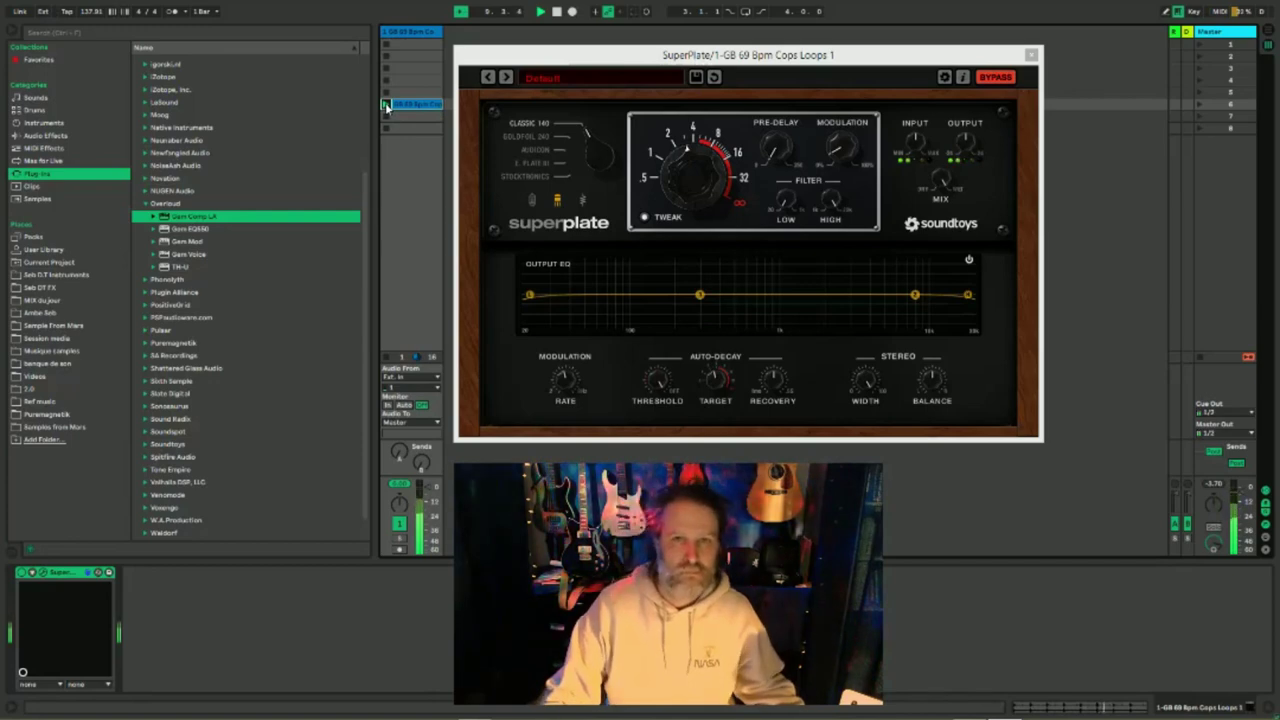
Step: Play the GB 69 Bpm Cops loop with SuperPlate's bypass off and audition the plates from Goldfoil 240 through Stocktronics
click(386, 104)
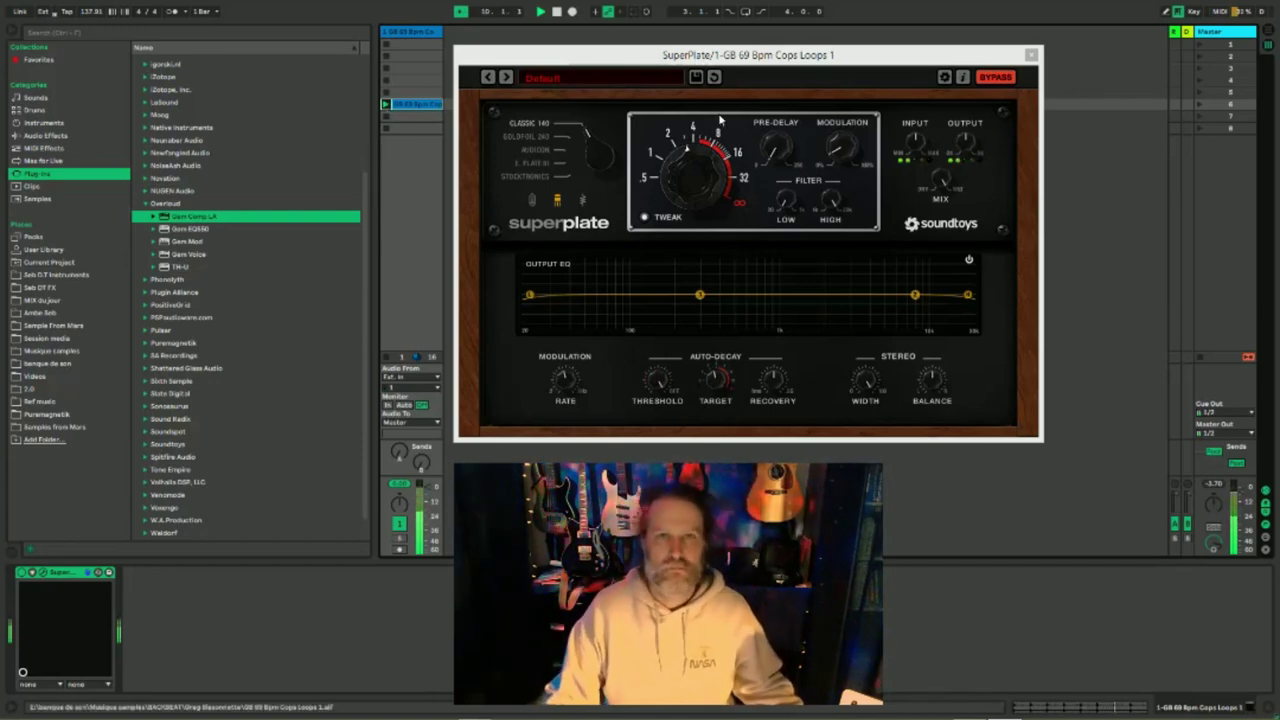
click(996, 77)
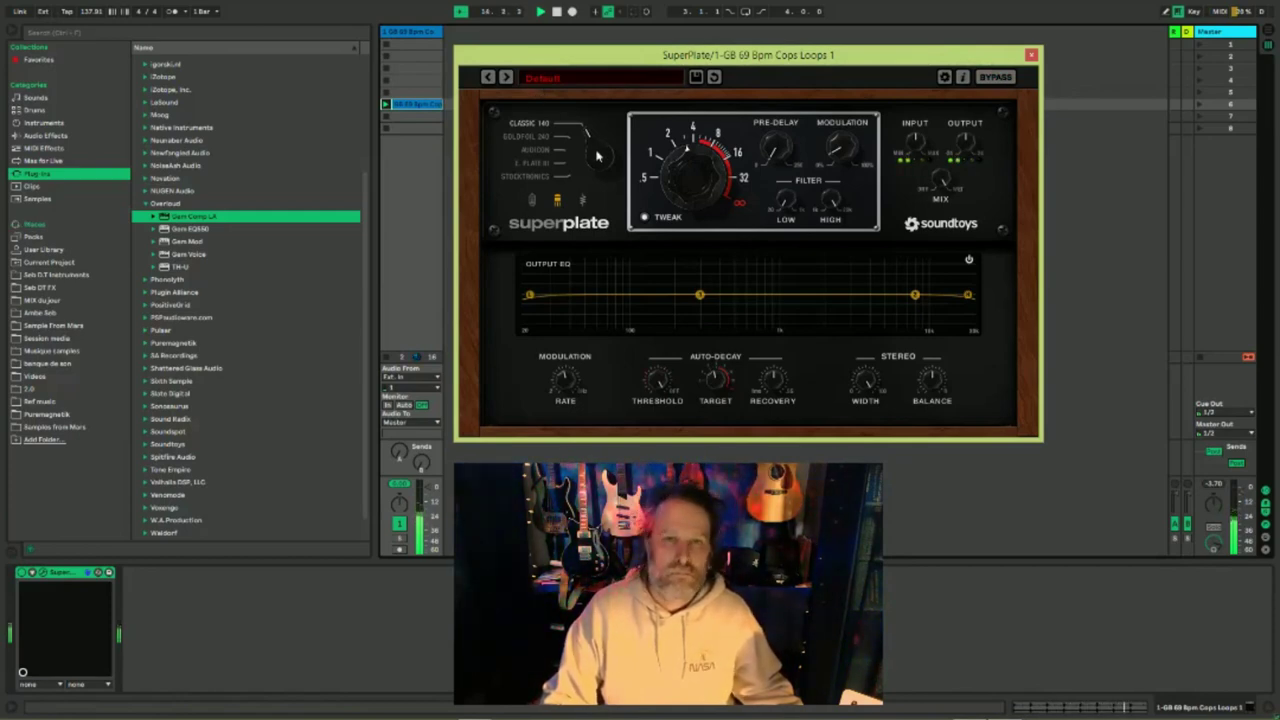
drag(597, 160, 590, 175)
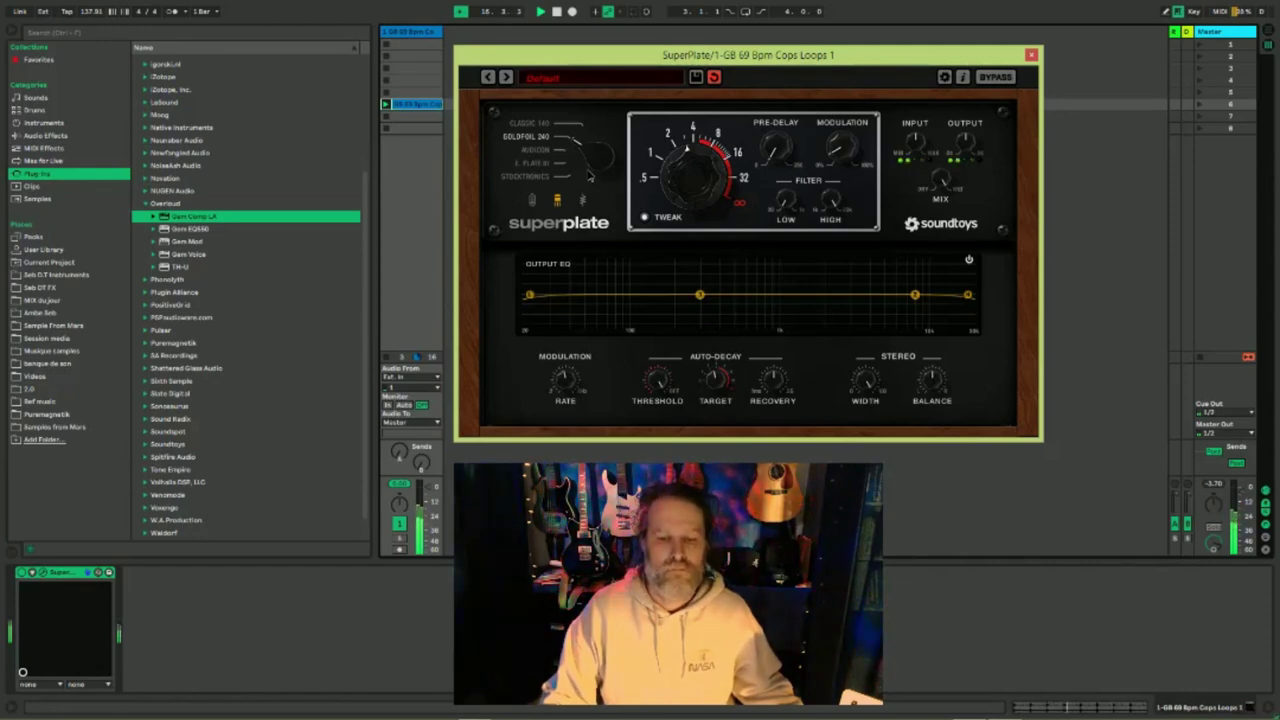
drag(589, 176, 590, 186)
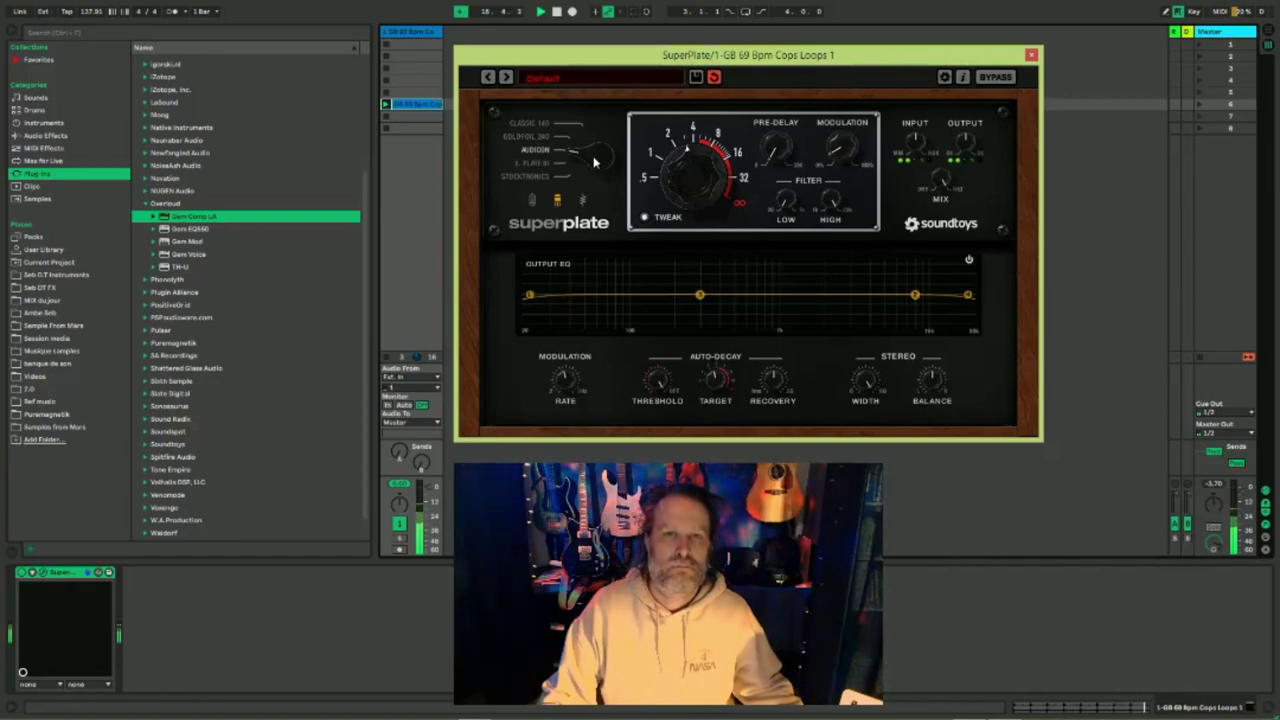
drag(596, 166, 594, 178)
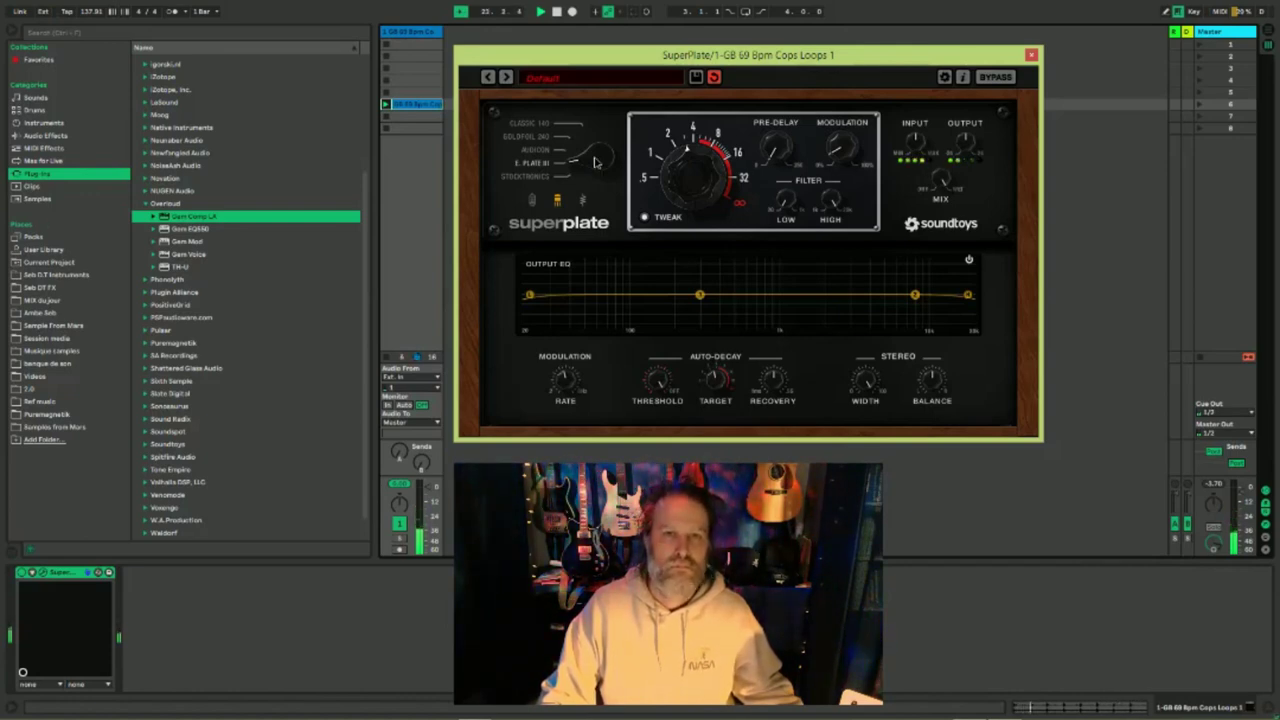
drag(595, 162, 598, 176)
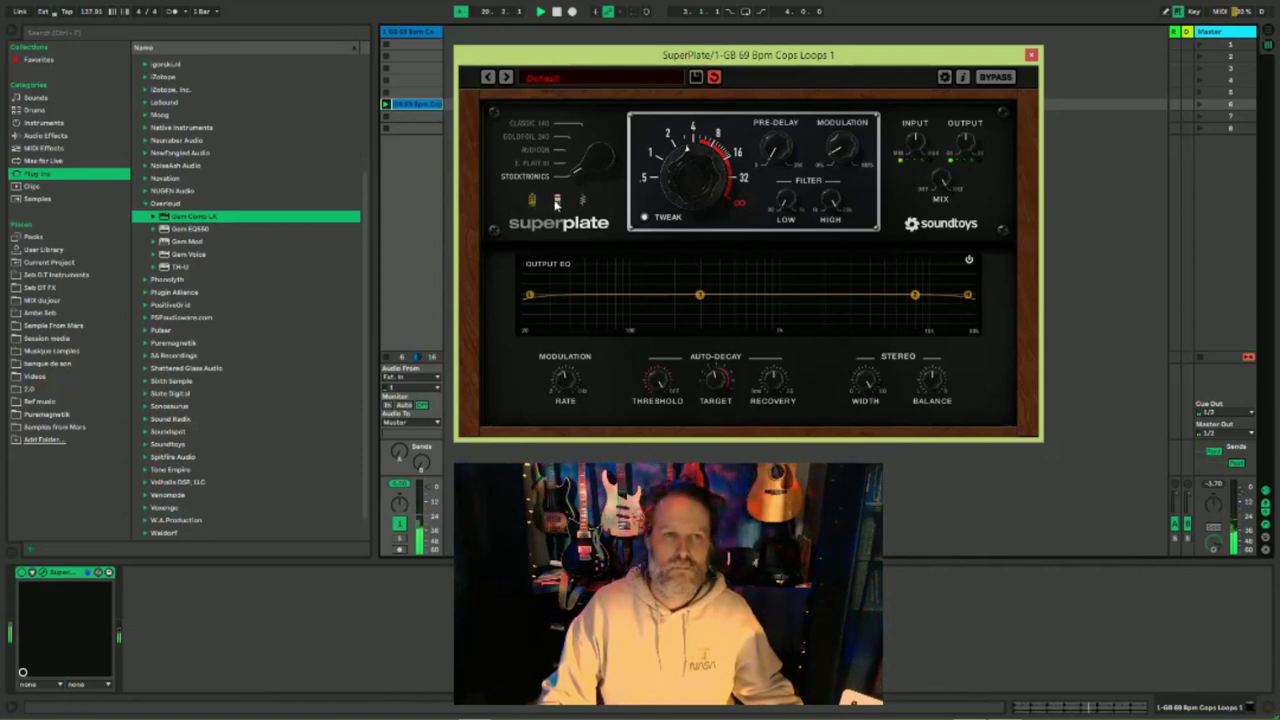
Step: Compare the preamp modes on the Stocktronics plate, and compare them again on E. Plate III, finishing on the tube mode
click(556, 204)
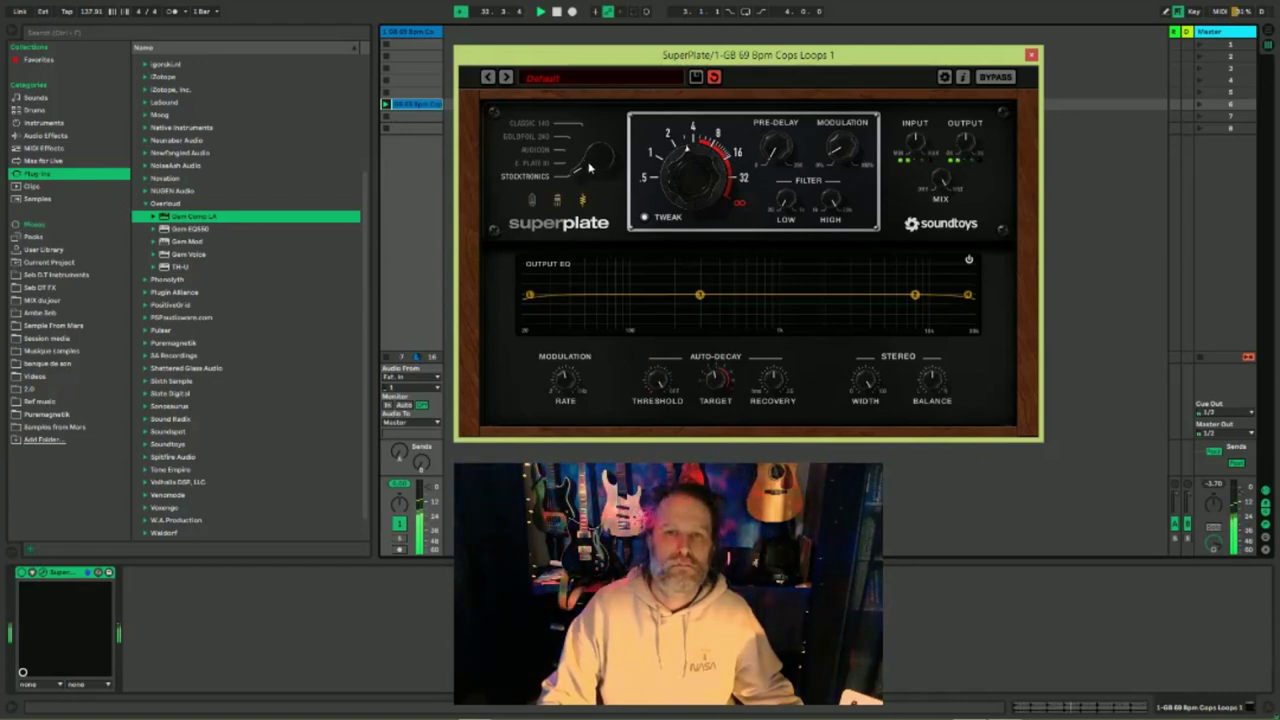
drag(592, 164, 591, 139)
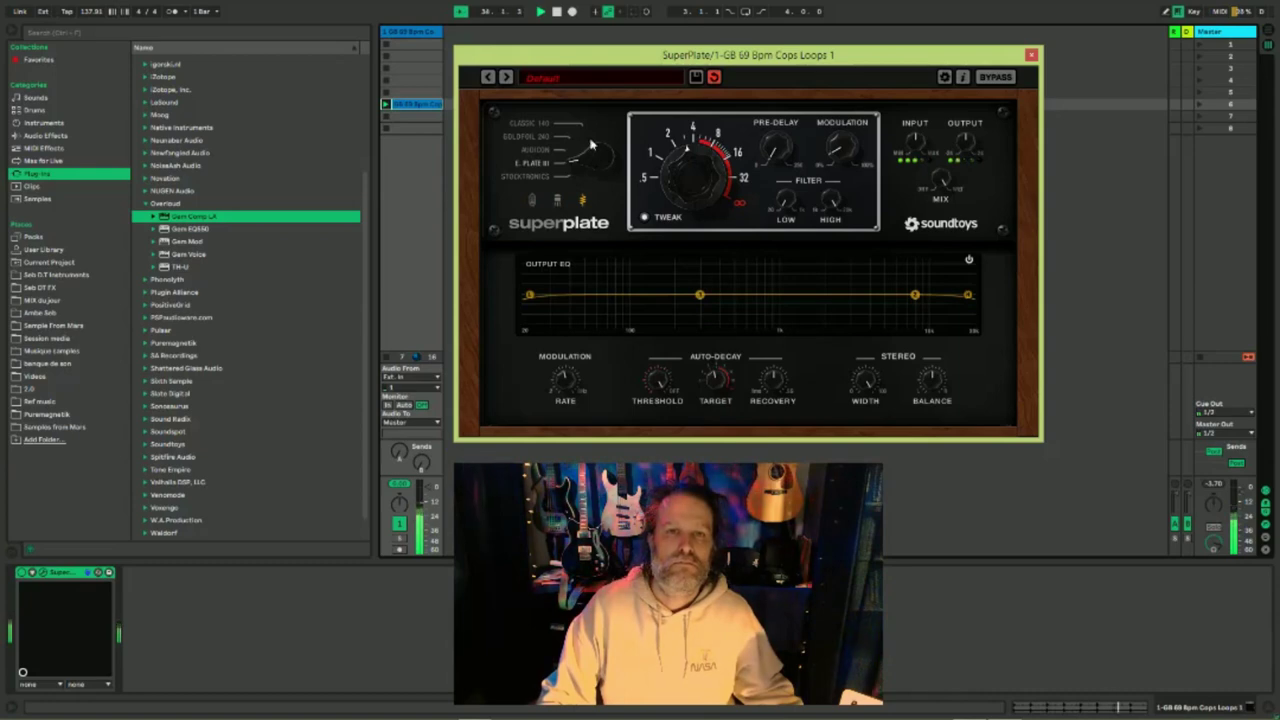
click(558, 205)
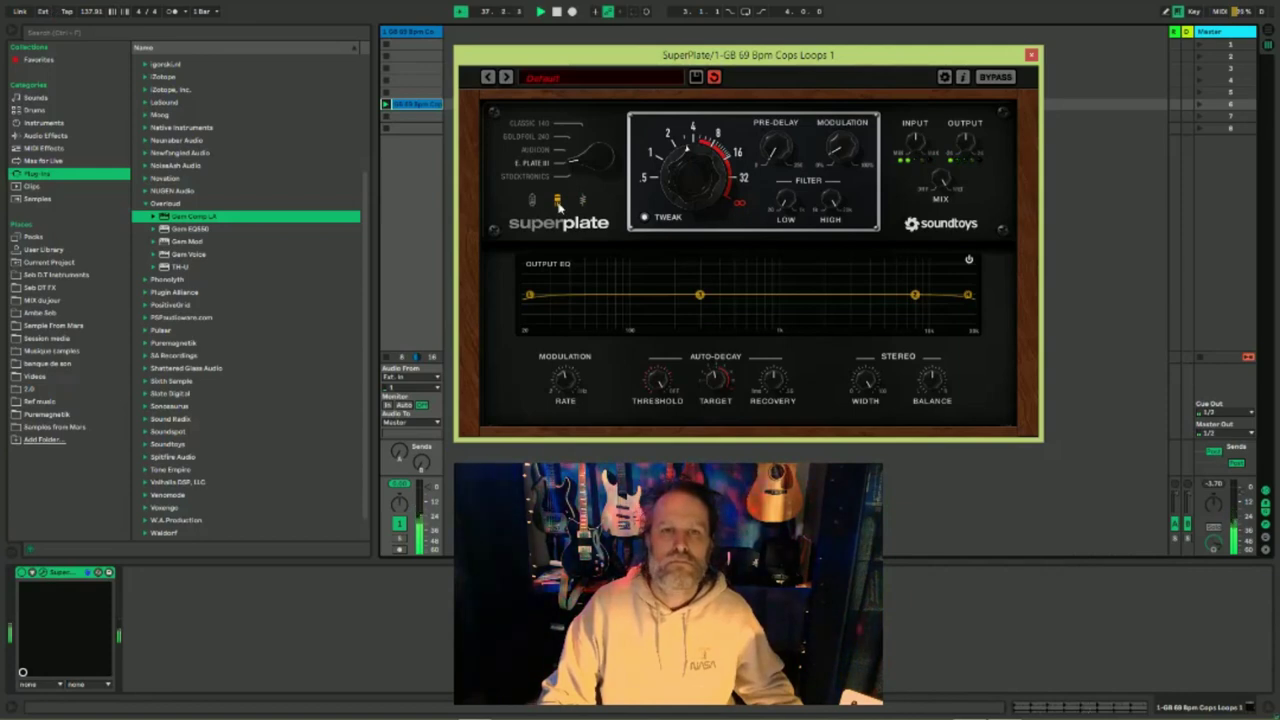
click(533, 204)
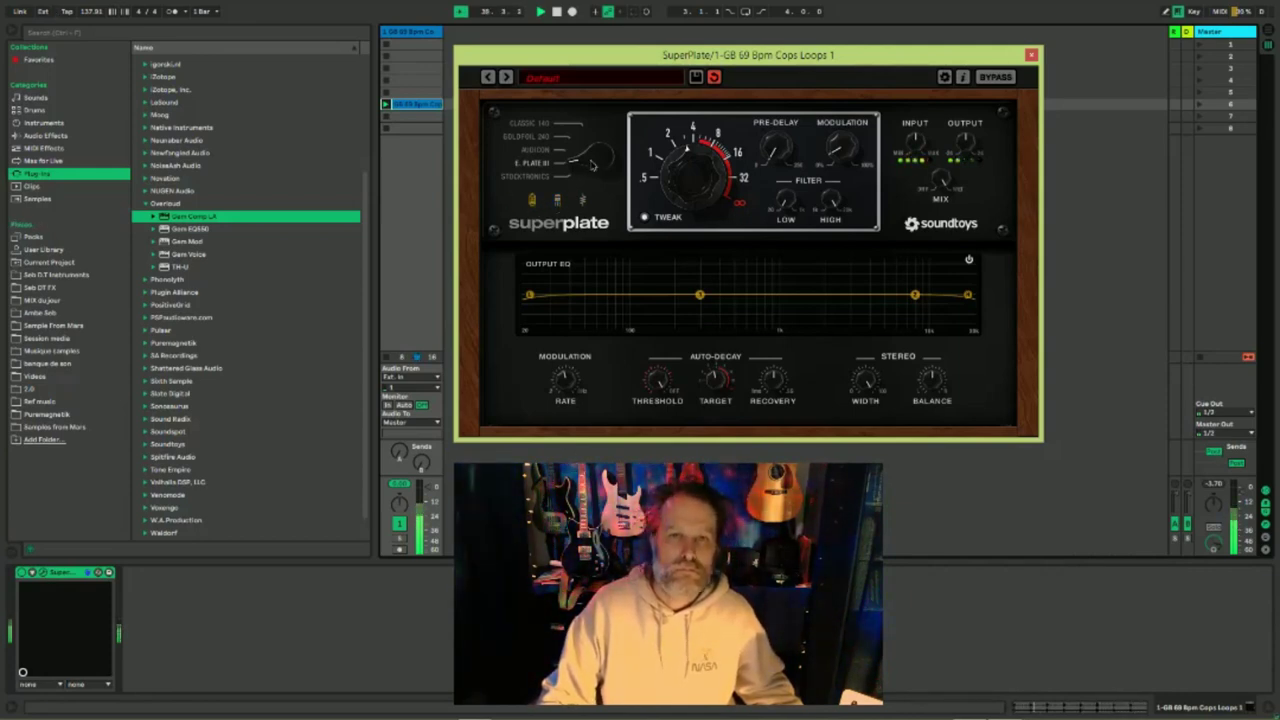
Step: Audition the Audicon plate and the Goldfoil 240 plate, trying each one with the different preamp modes
click(591, 165)
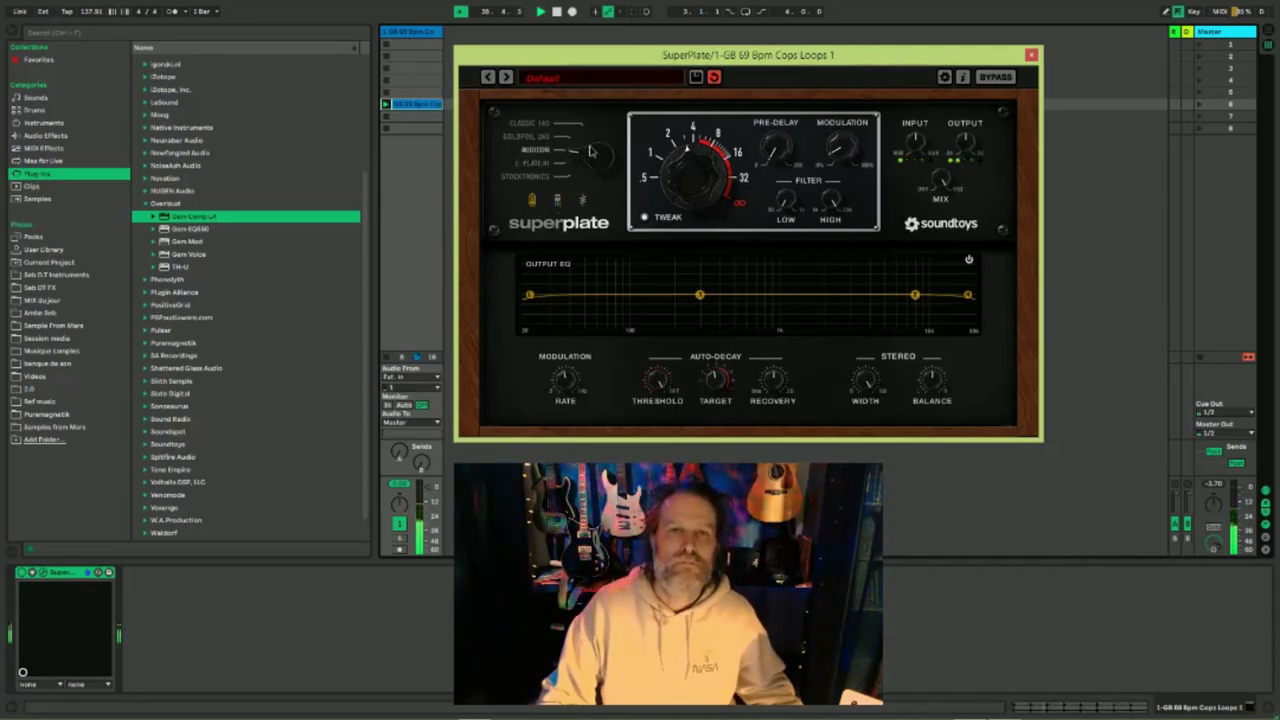
click(558, 202)
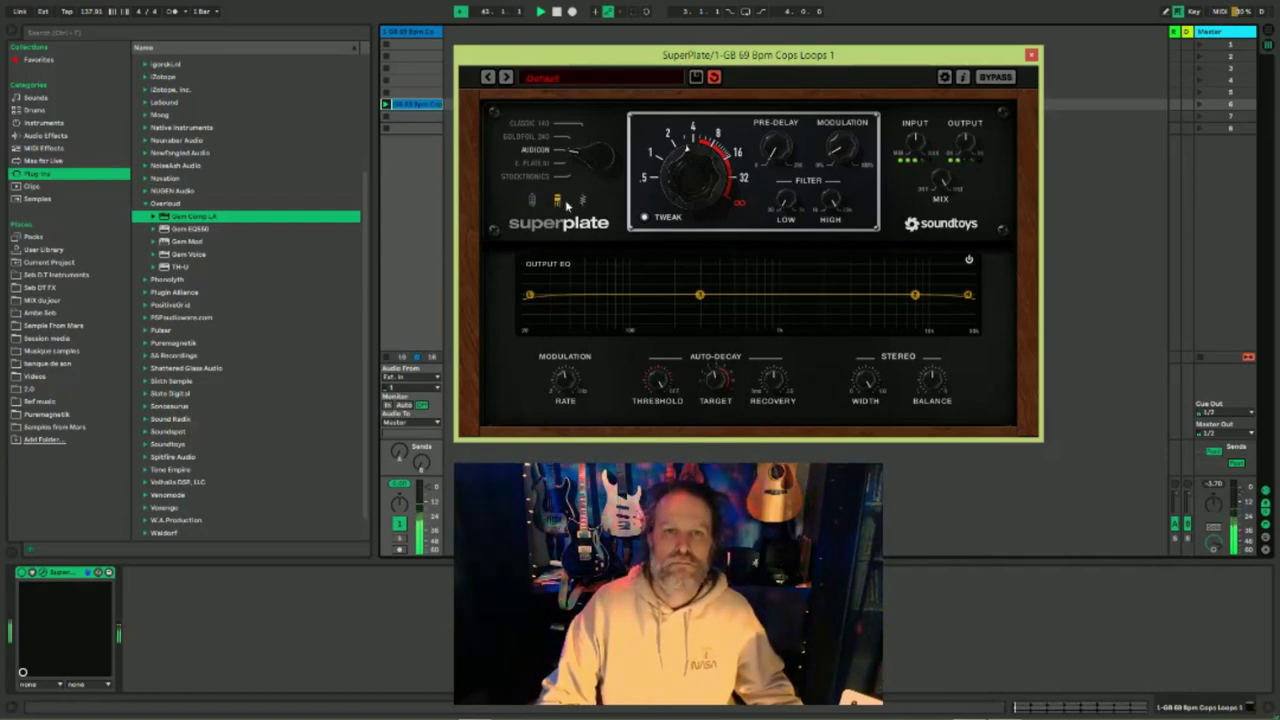
click(584, 202)
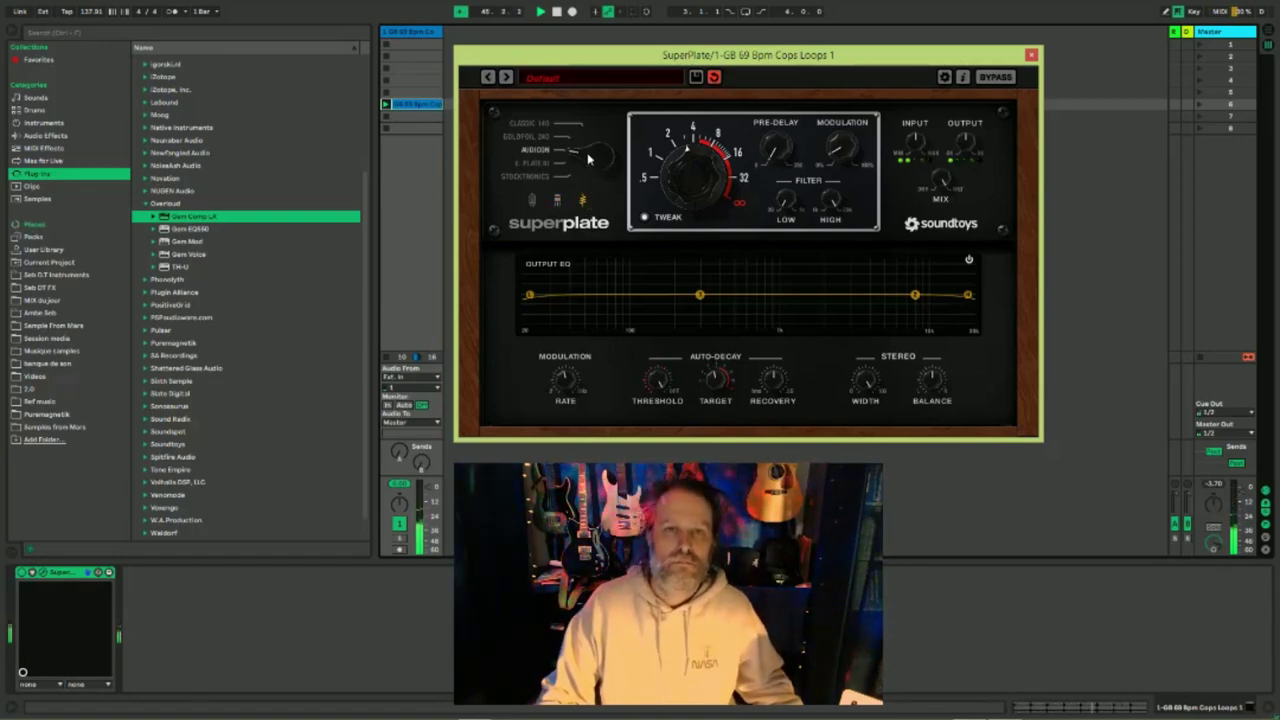
drag(590, 158, 591, 138)
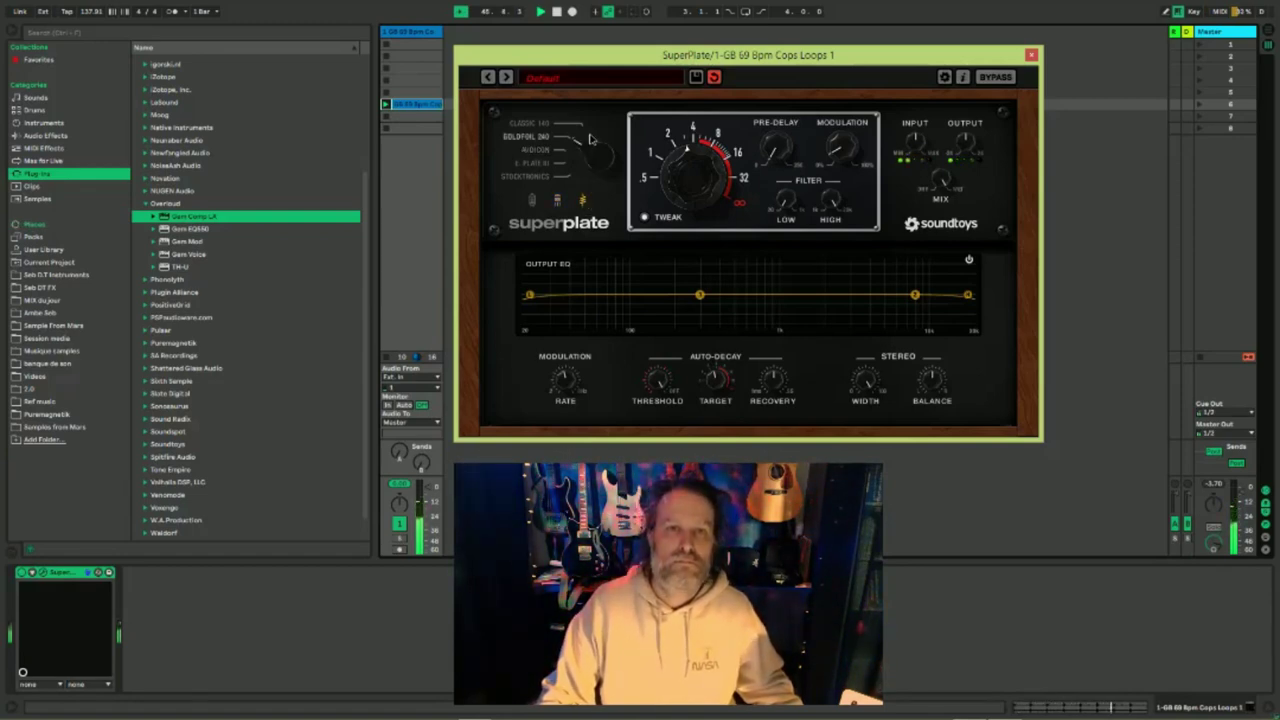
click(557, 200)
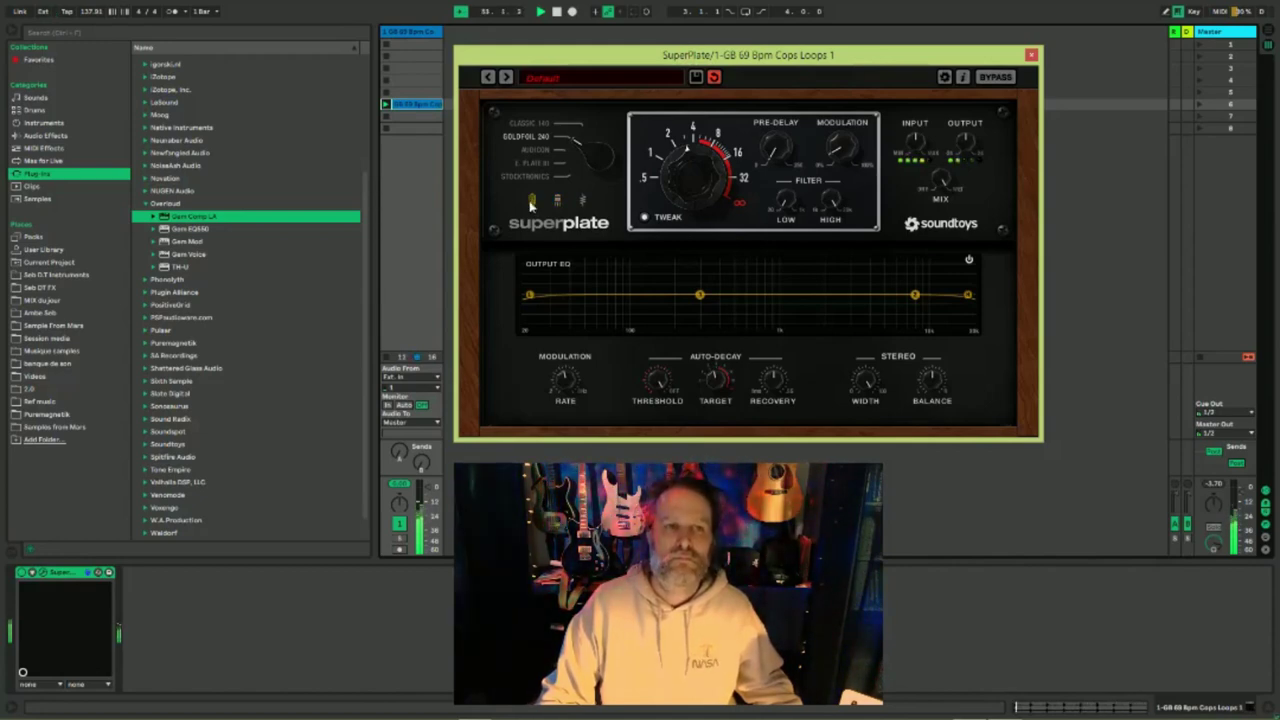
Step: Switch to the Classic 140 plate and compare its solid-state and clean preamp modes, leaving it on clean
click(594, 122)
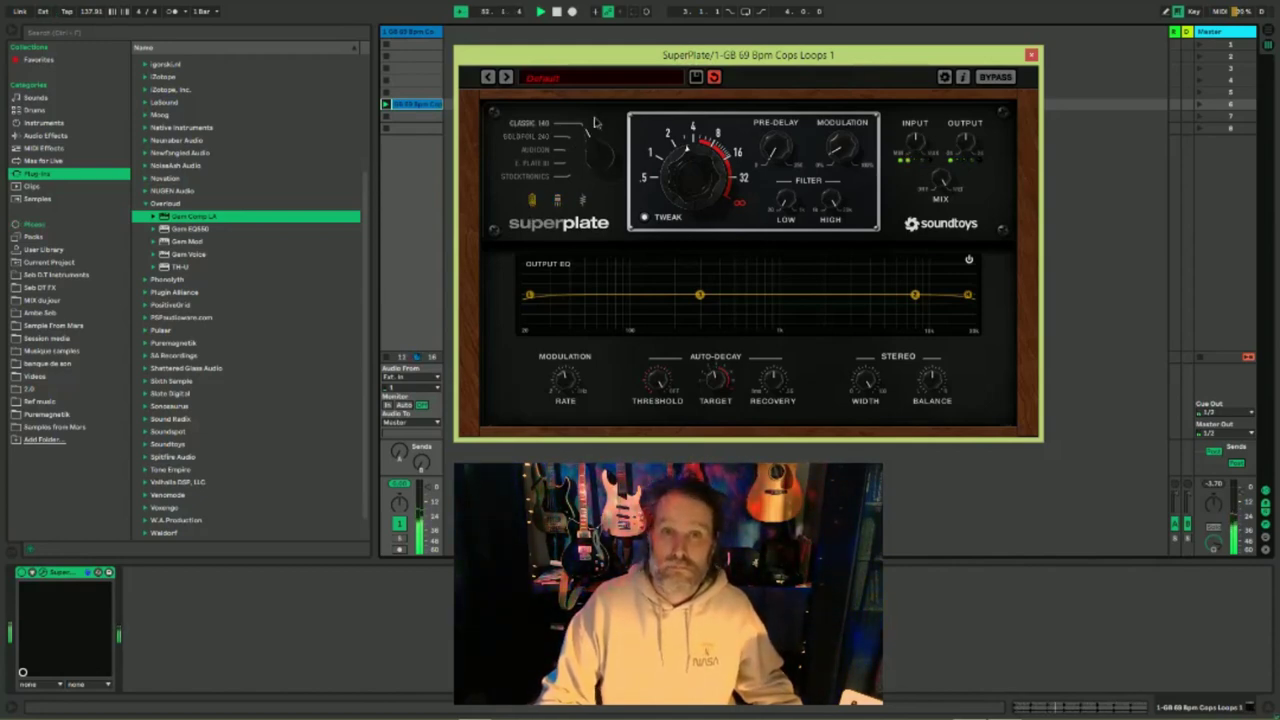
click(558, 201)
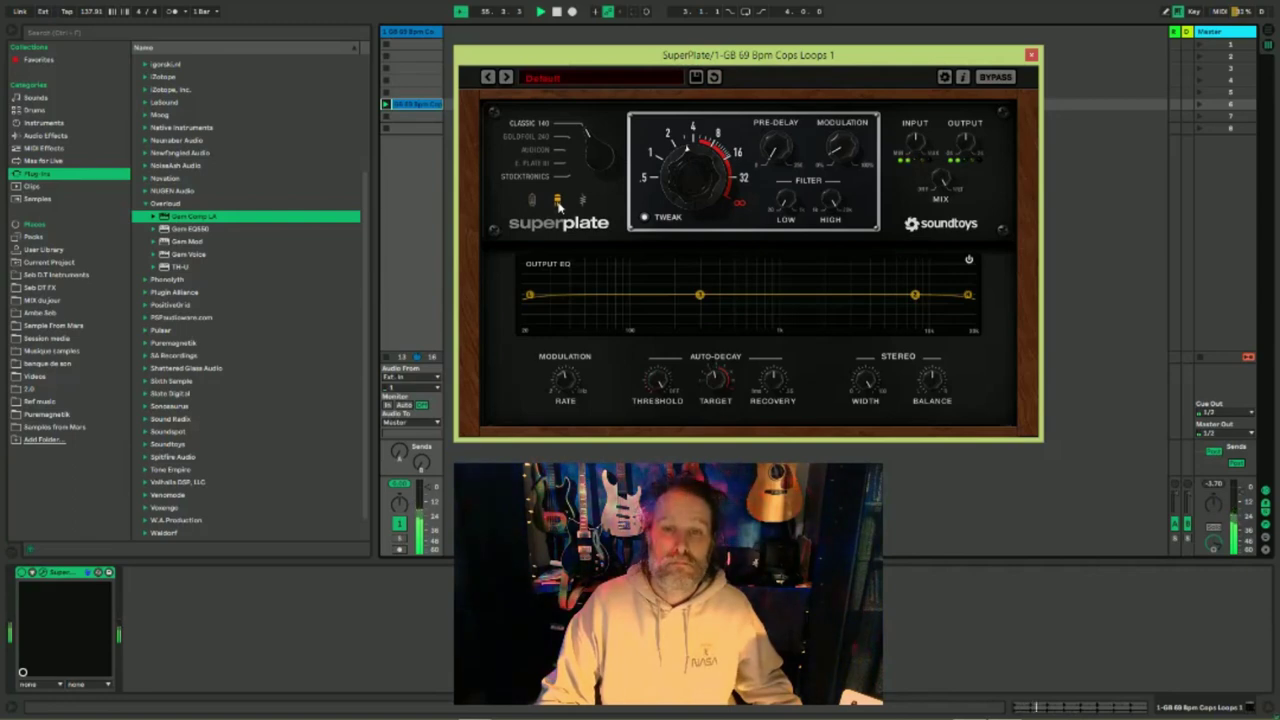
click(583, 201)
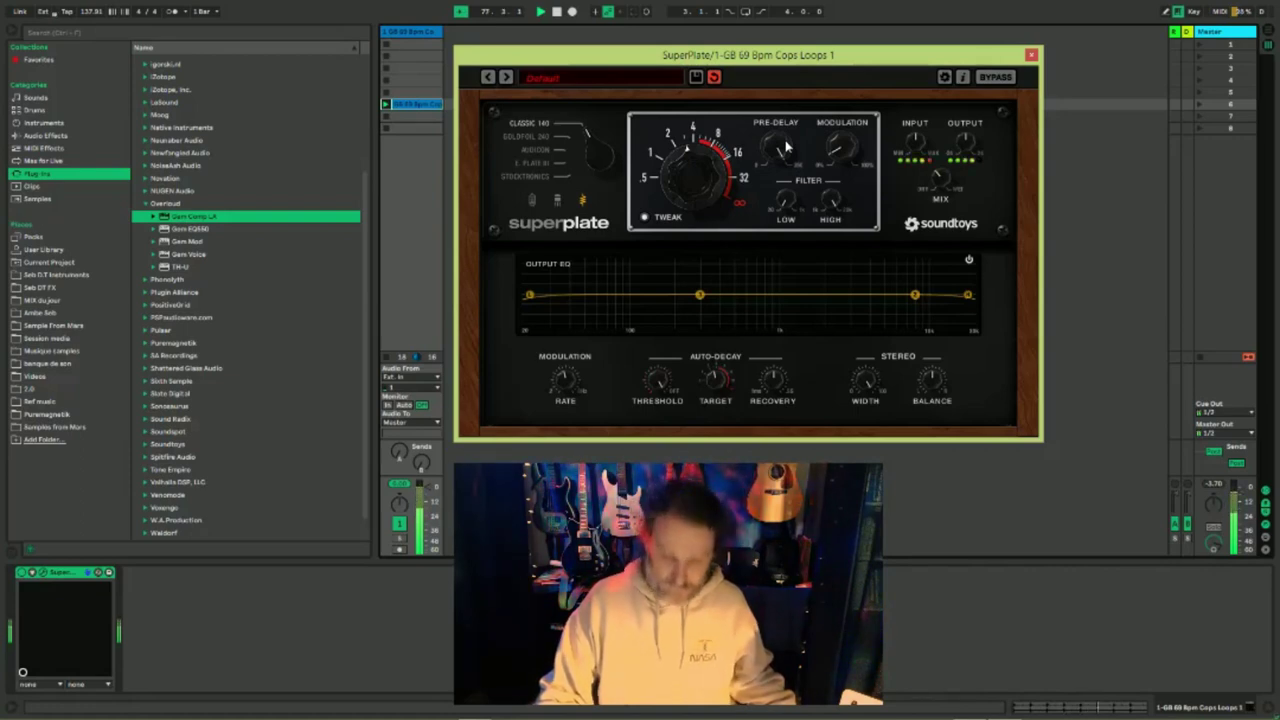
Step: Raise the reverb's pre-delay and modulation amount
drag(779, 148, 793, 280)
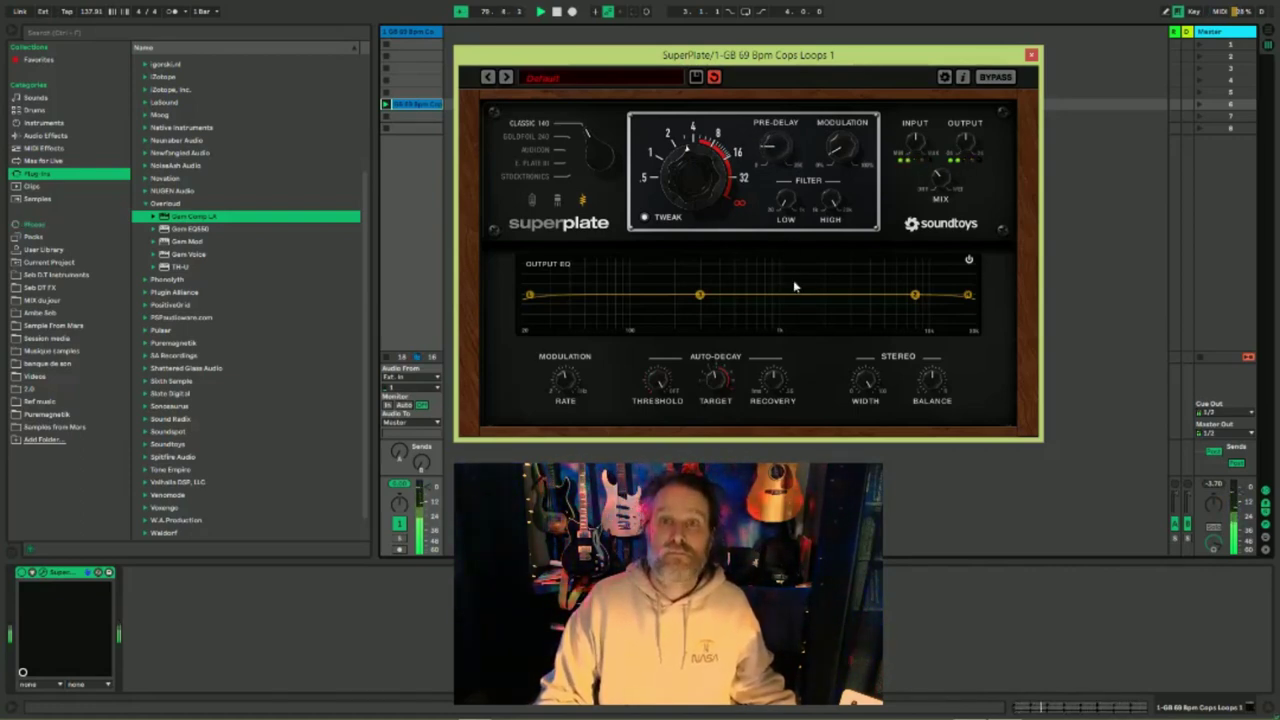
drag(843, 152, 845, 103)
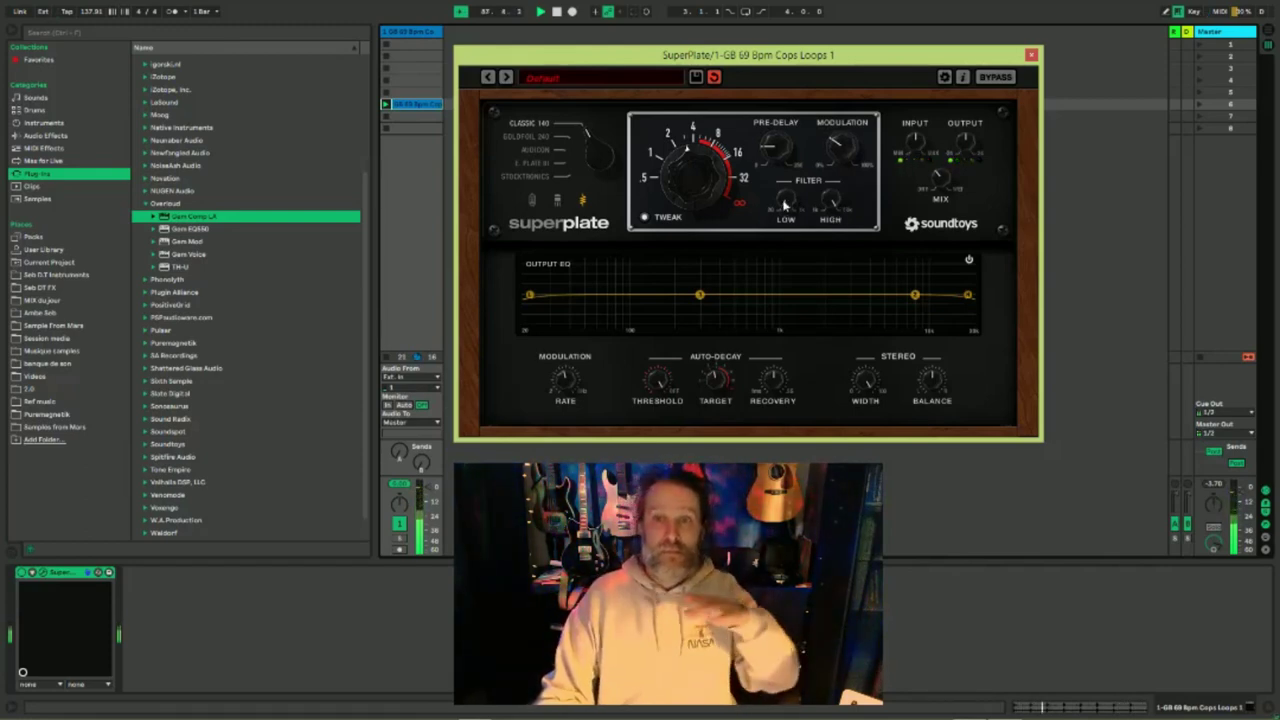
Step: Adjust the low filter and shift the output EQ's lower mid band up to a slight boost at about 2 kHz
drag(786, 201, 843, 211)
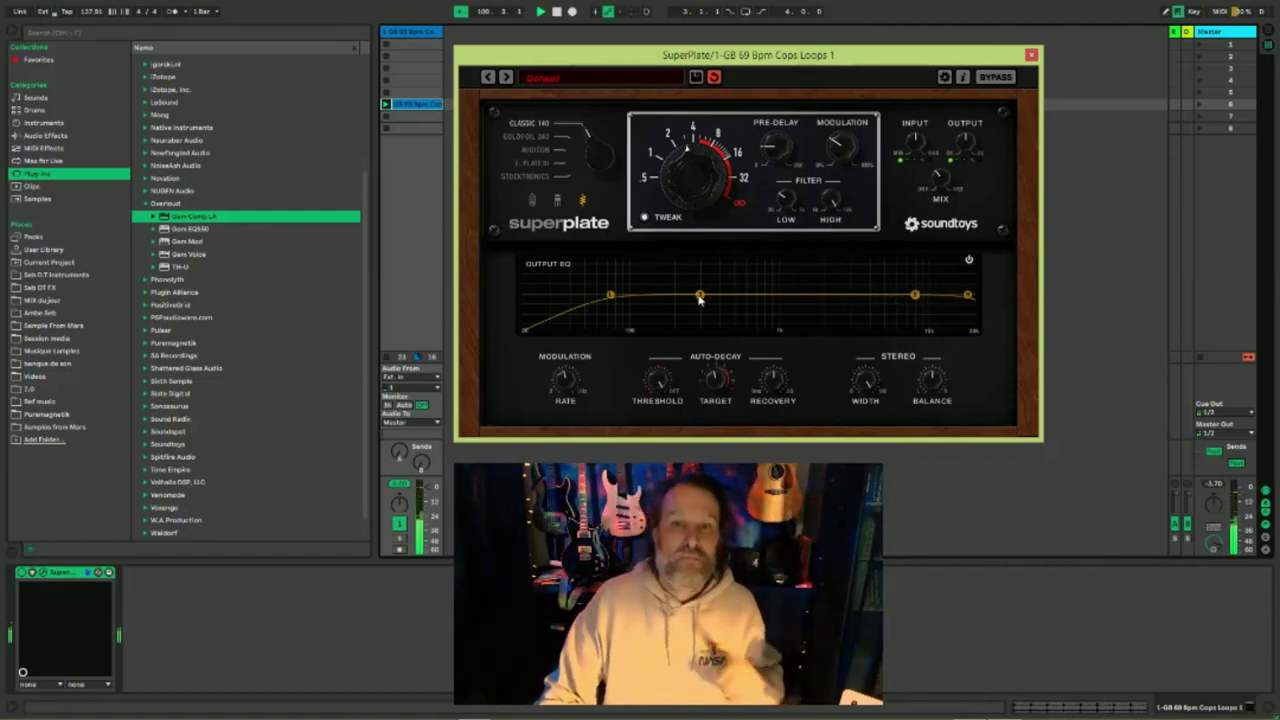
drag(701, 298, 834, 289)
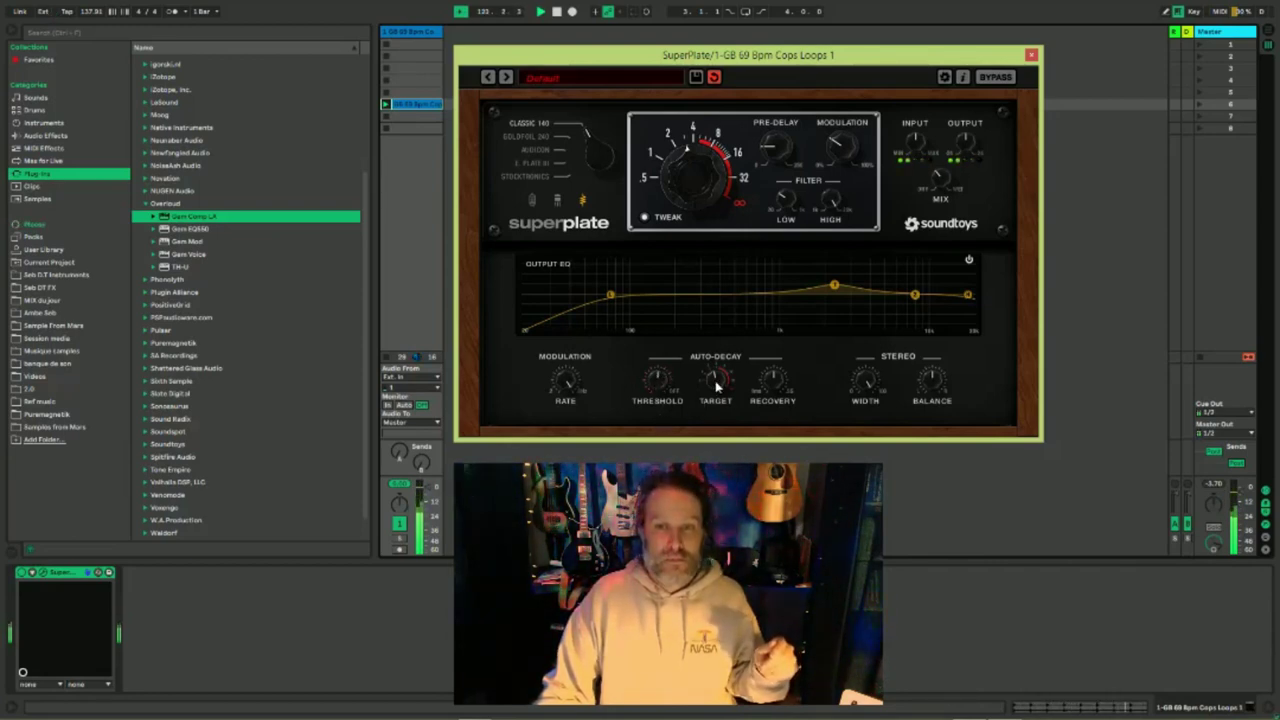
Step: Raise the auto-decay target and try a narrower stereo width before restoring full width
drag(716, 382, 724, 341)
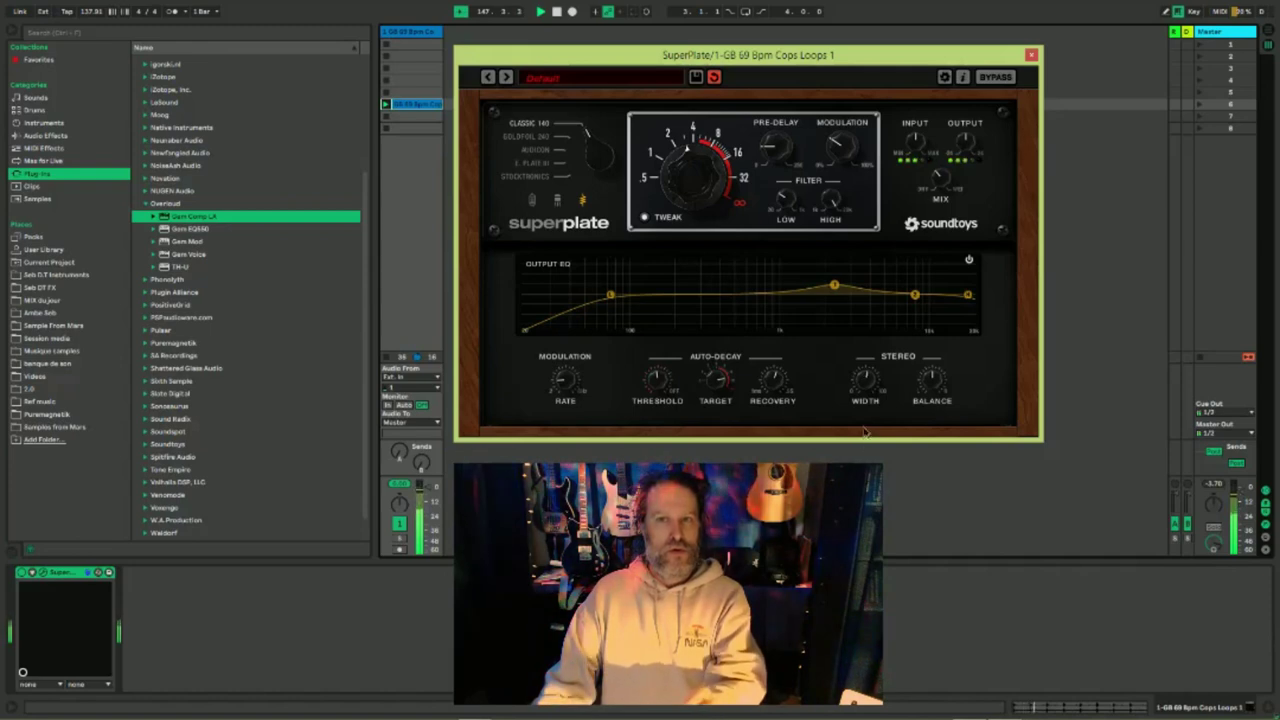
drag(864, 392, 869, 366)
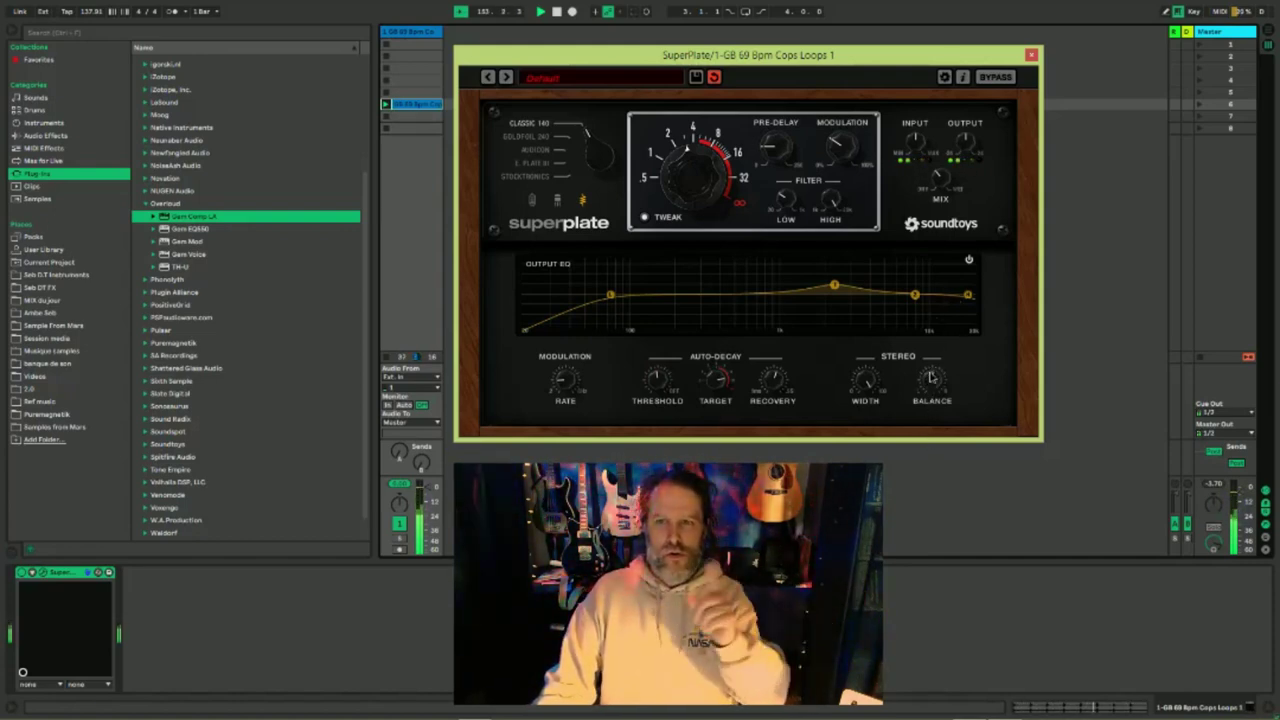
Step: Load the Infinite Vortex Drift preset from the Spaces category and lower its decay to between 2 and 4 seconds
click(594, 78)
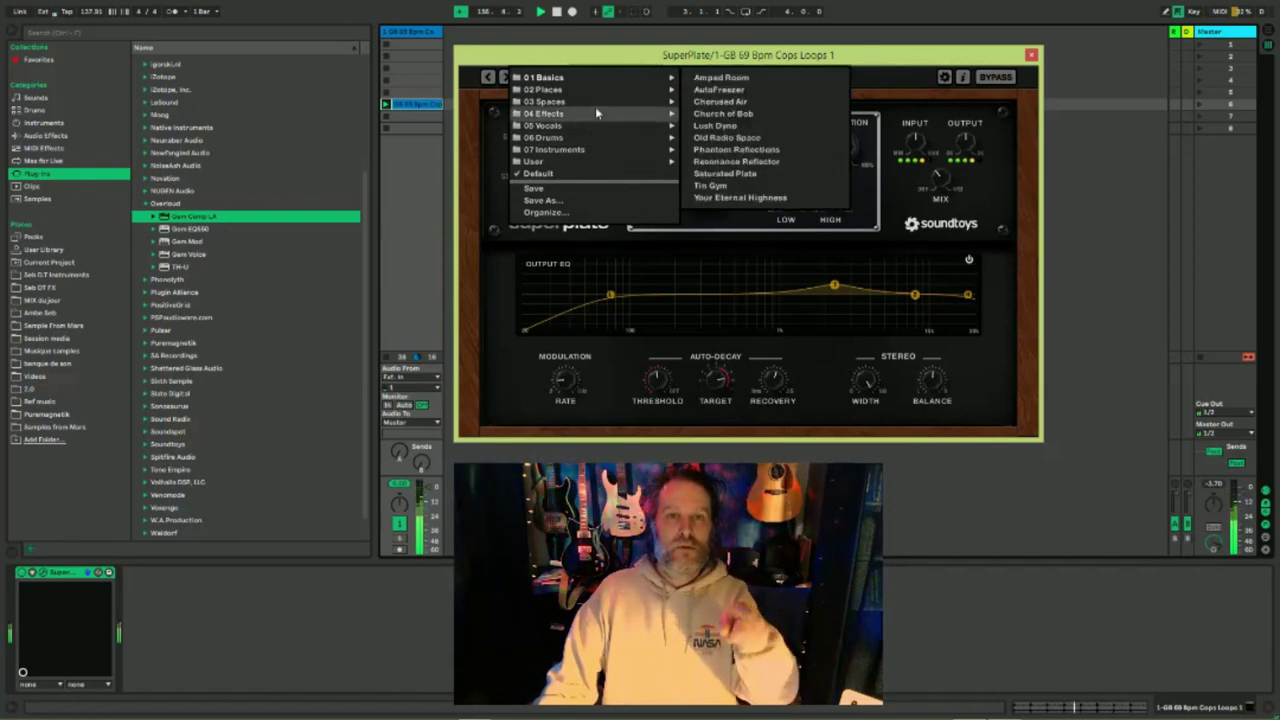
mouse_move(601, 99)
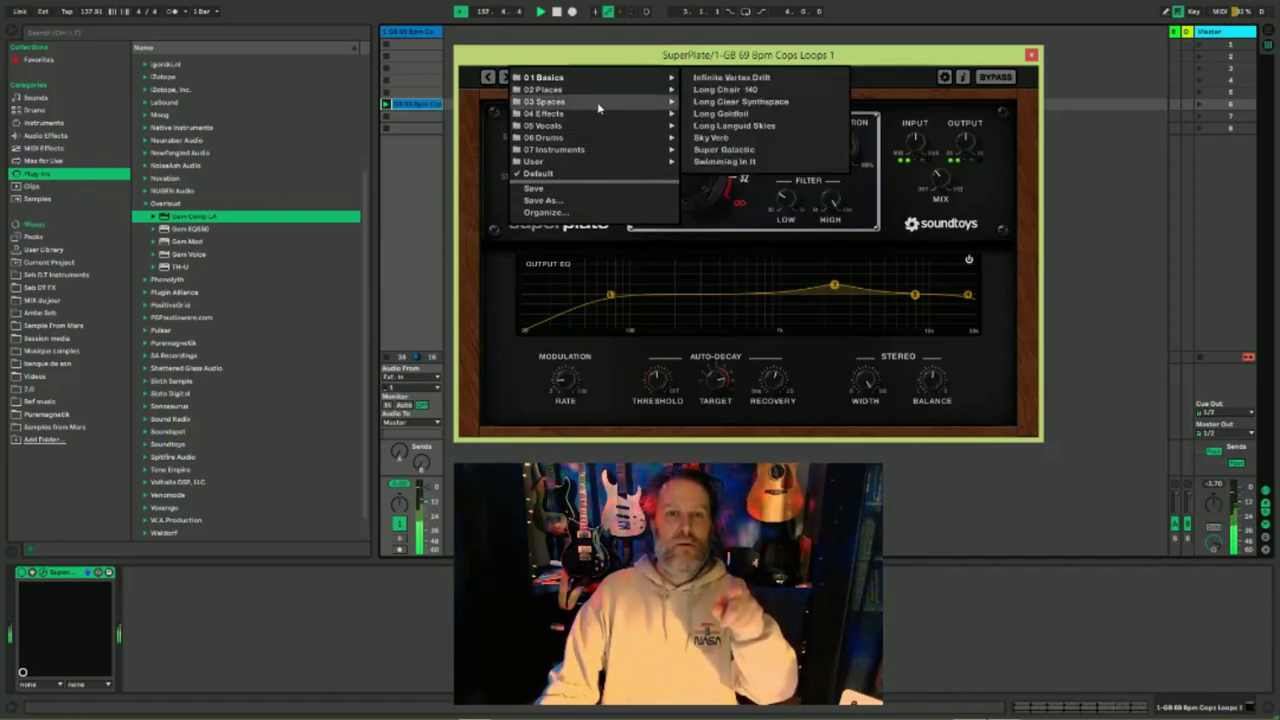
click(749, 79)
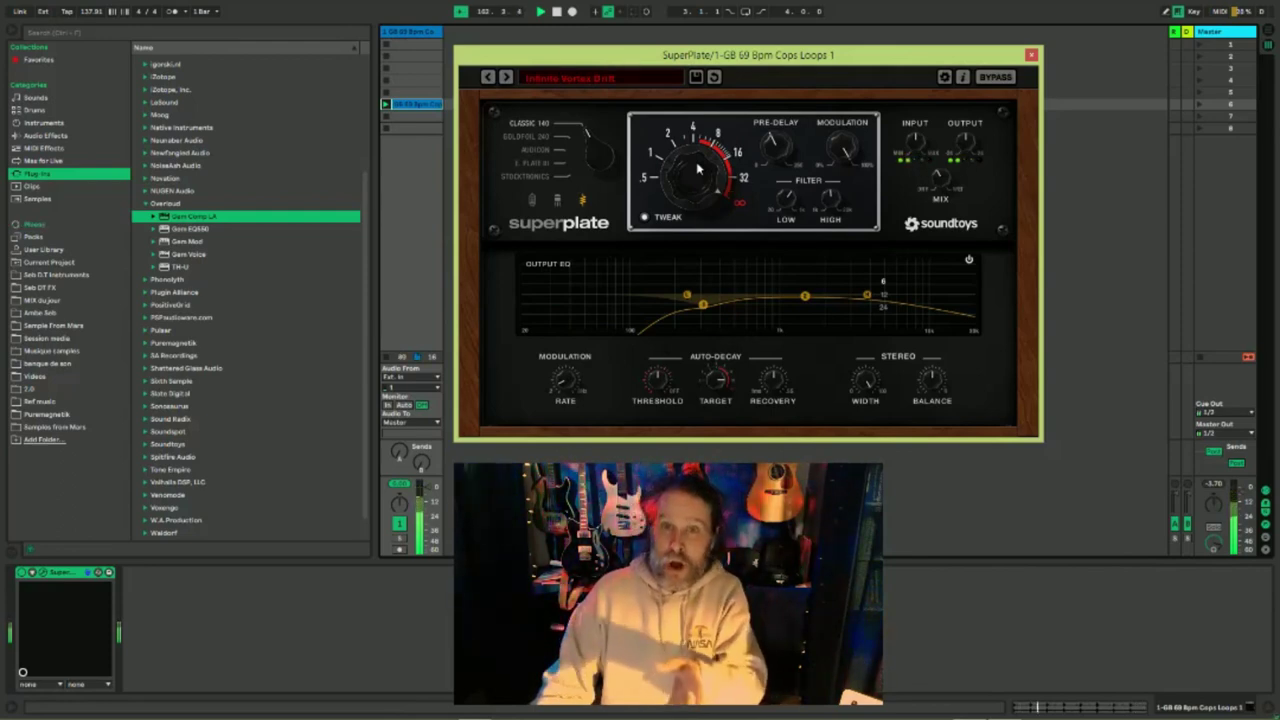
drag(698, 172, 685, 248)
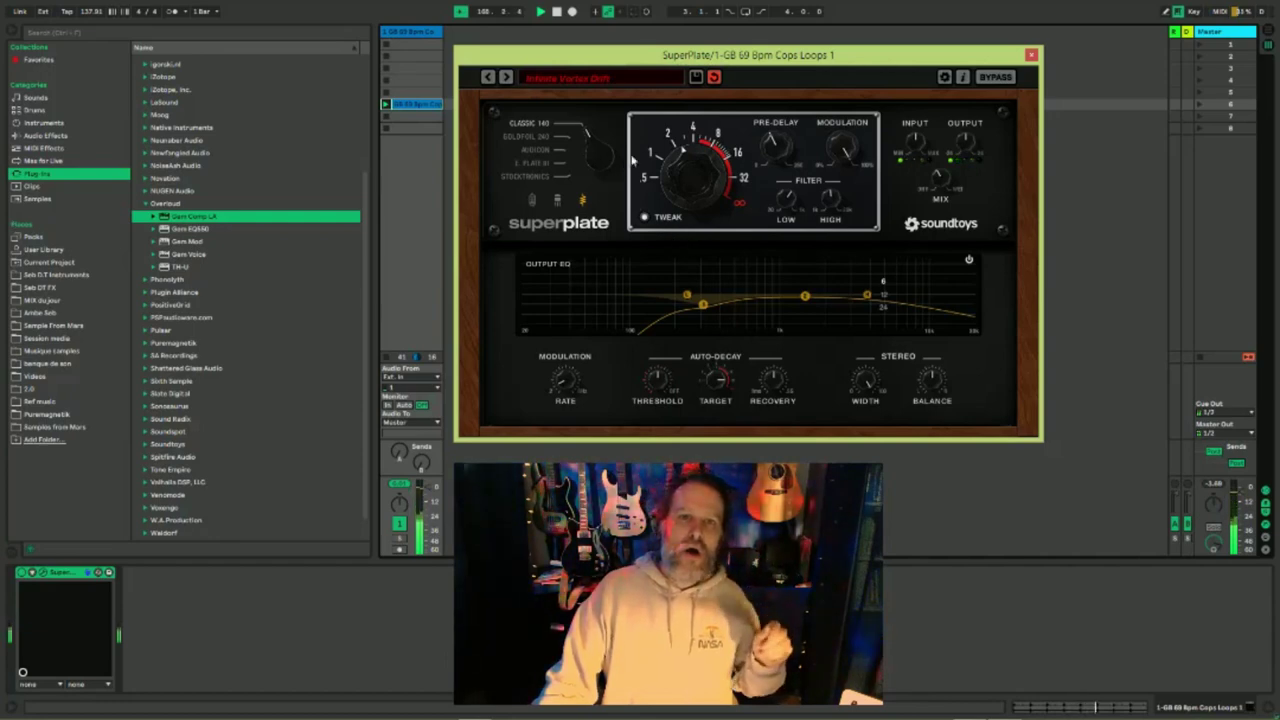
Step: Compare the reverb with the output EQ switched off and back on
click(968, 261)
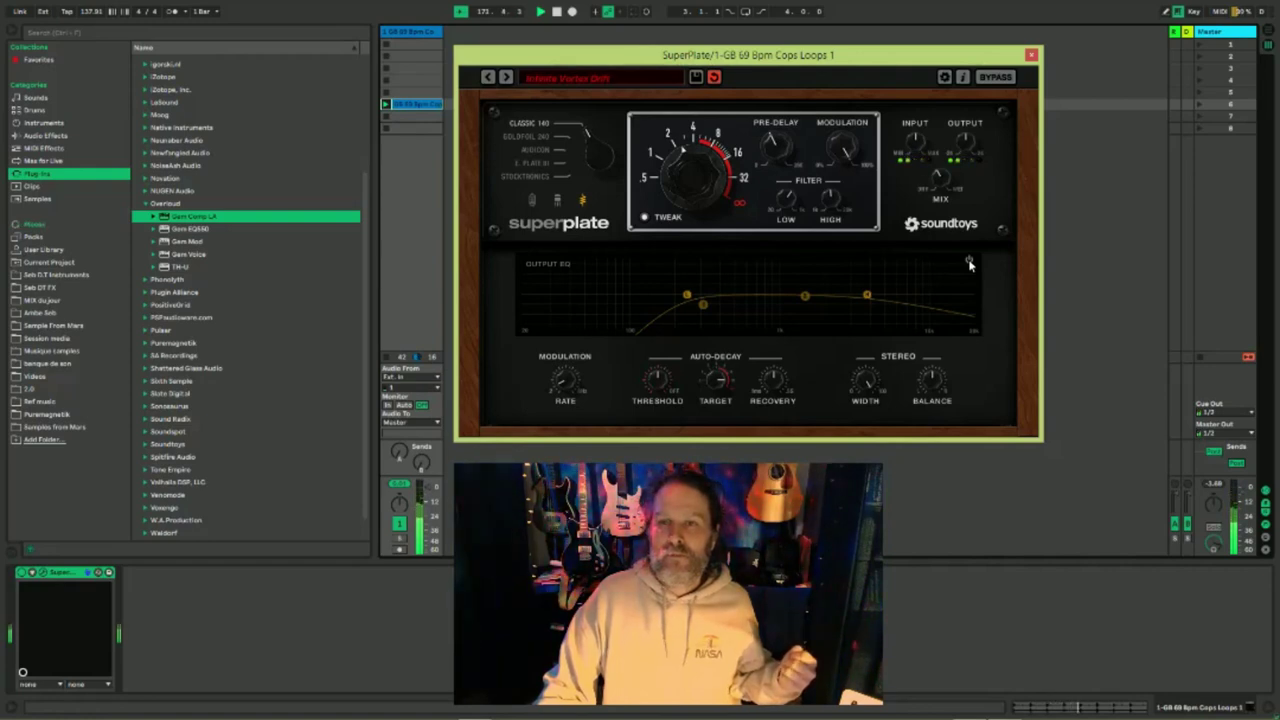
click(968, 261)
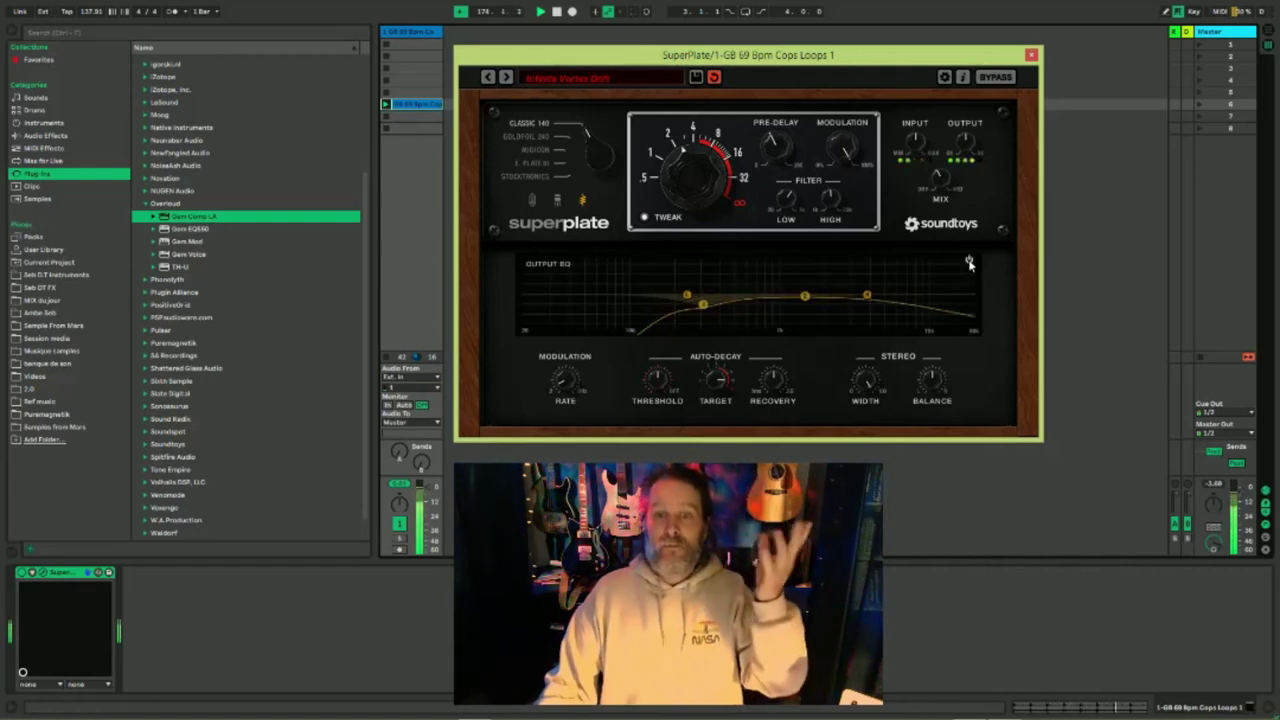
Step: Load the Sky Verb preset from the Spaces category
click(559, 79)
mouse_move(559, 106)
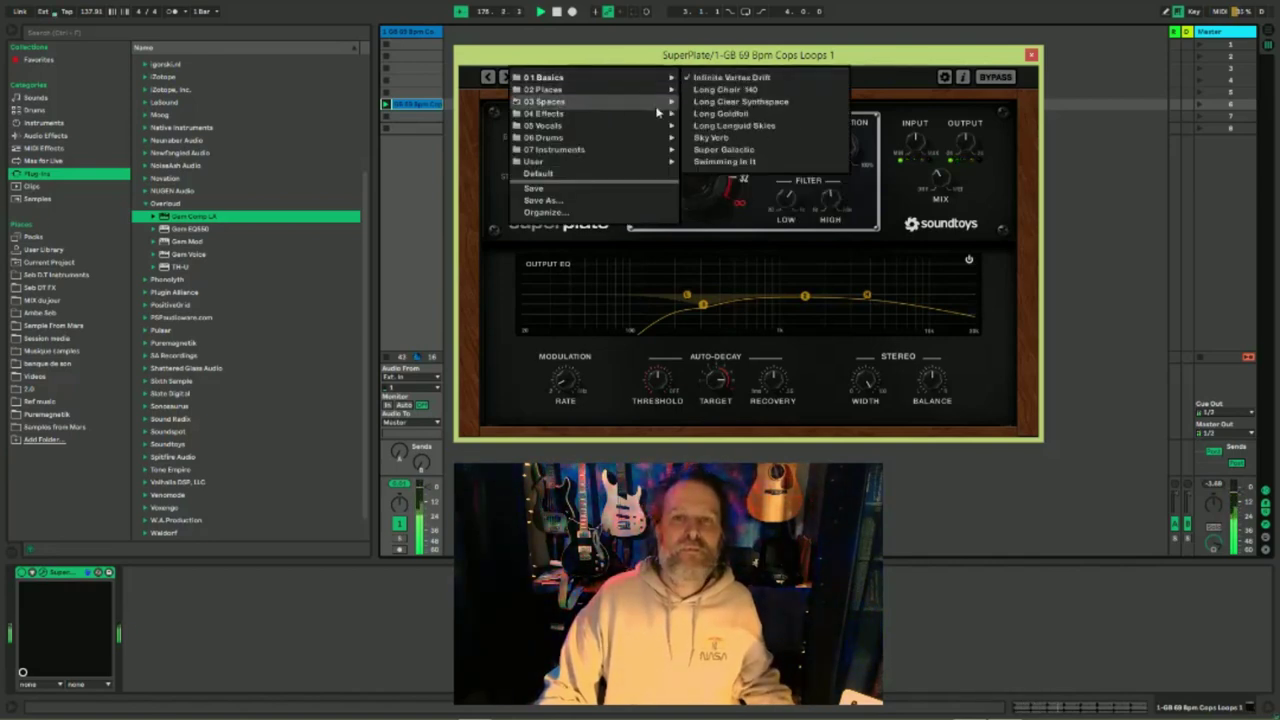
click(720, 138)
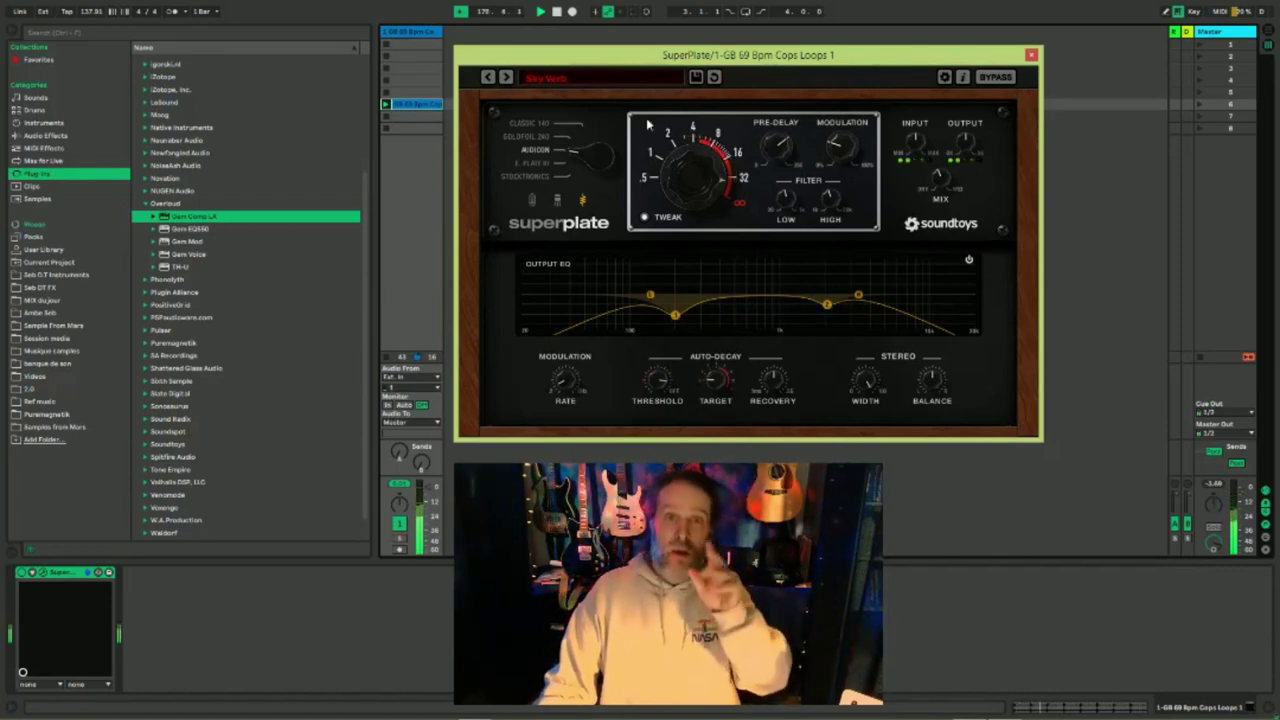
Step: Load the 01 Classic 140 Clean preset from the Basics category, and advance to 02 Classic 140 Mono Tube
click(610, 78)
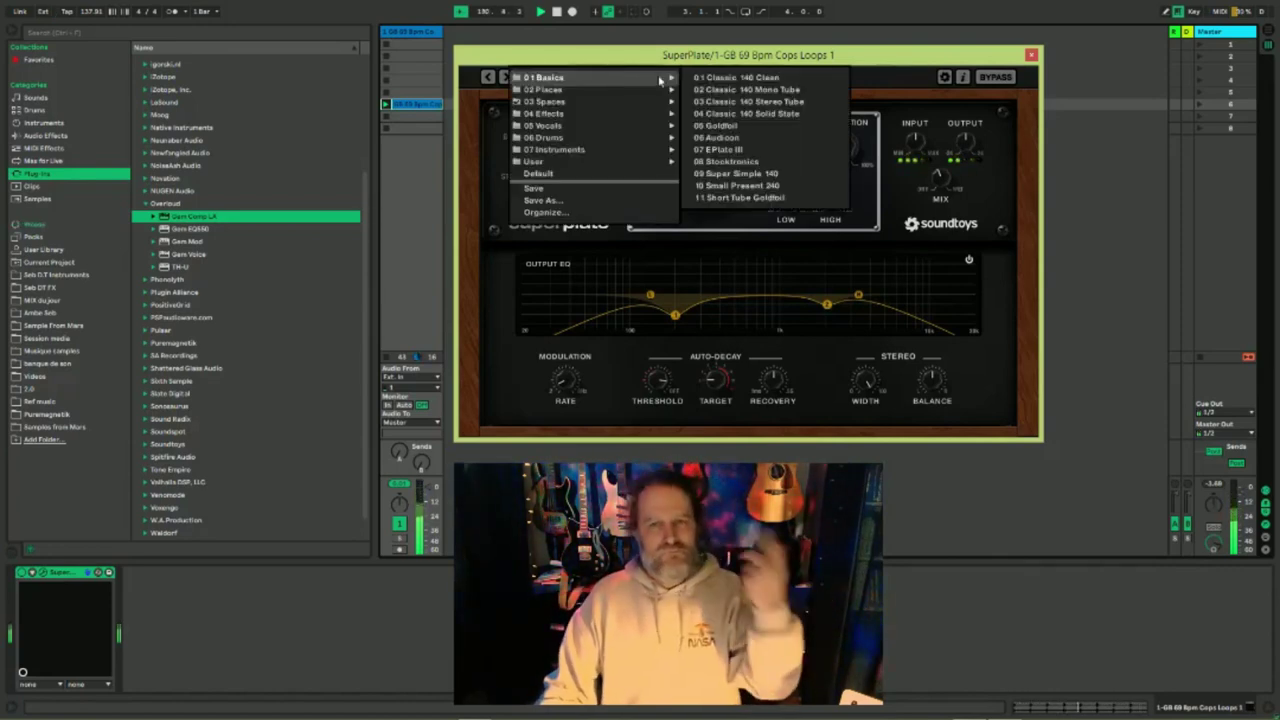
click(729, 78)
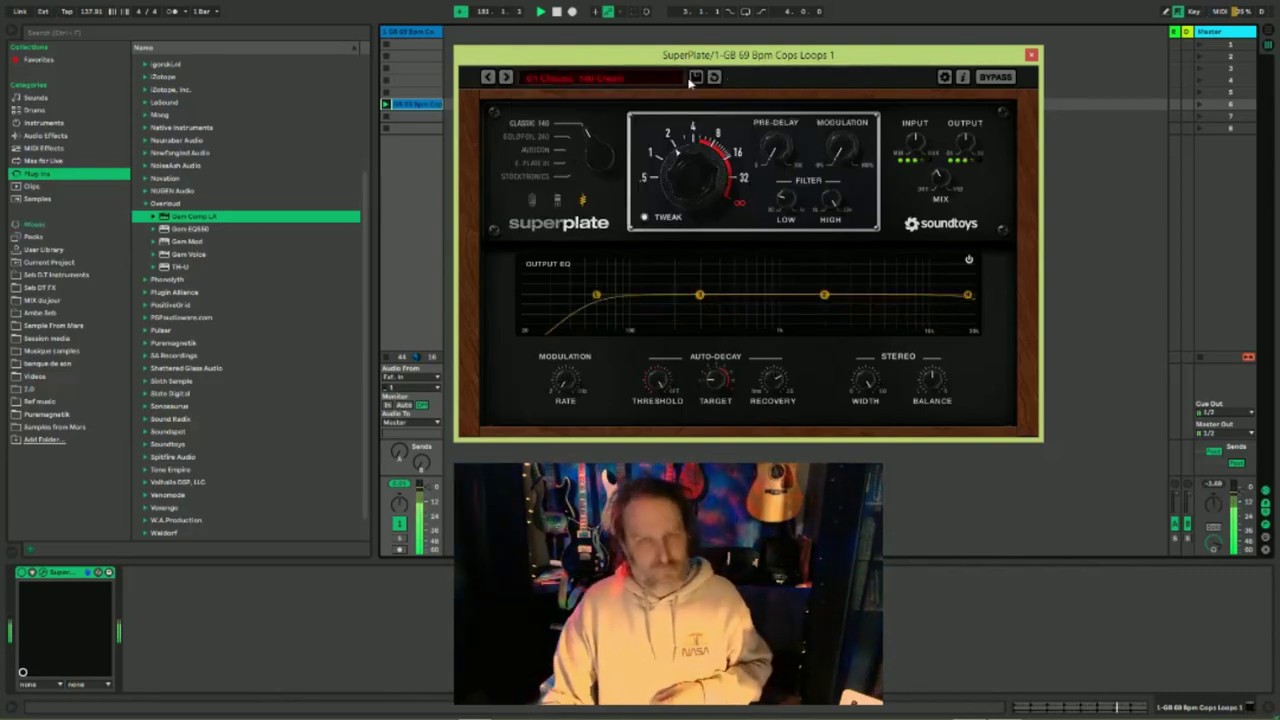
click(507, 78)
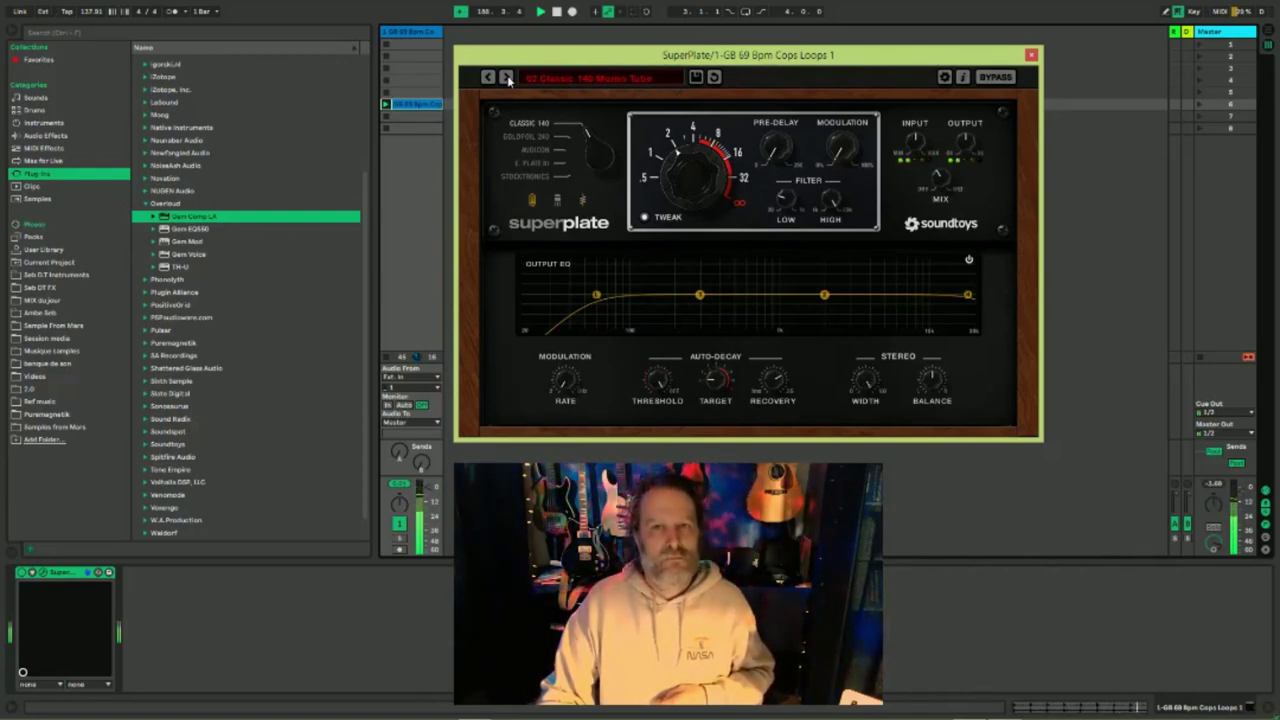
Step: Advance through the remaining Basics presets, auditioning the Classic 140, Goldfoil, Audicon, EPlate III and Stocktronics settings in turn
click(507, 78)
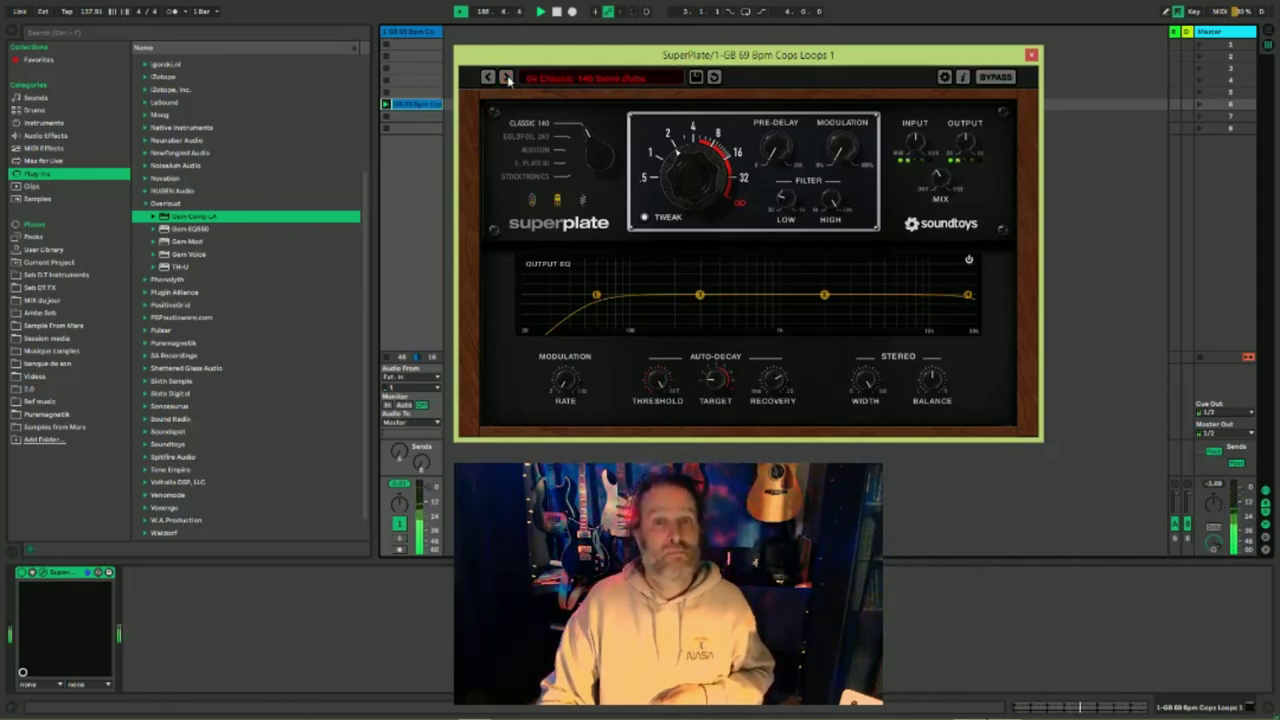
click(507, 78)
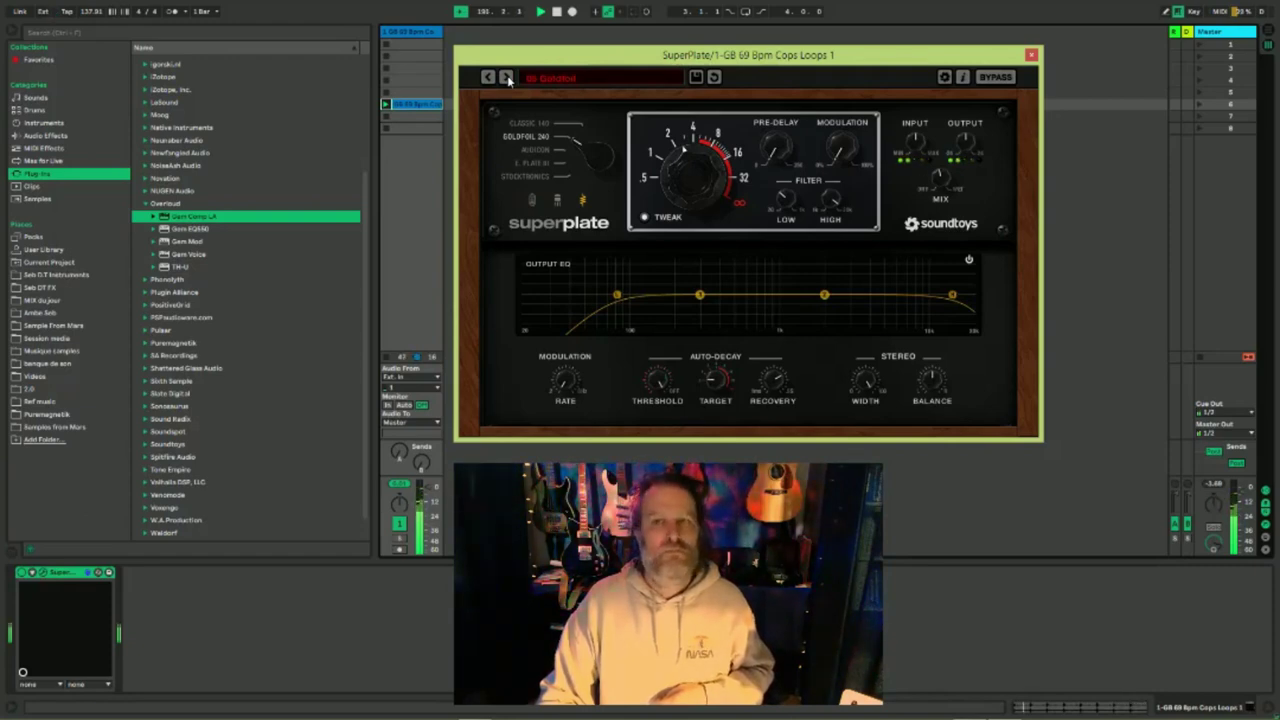
click(507, 78)
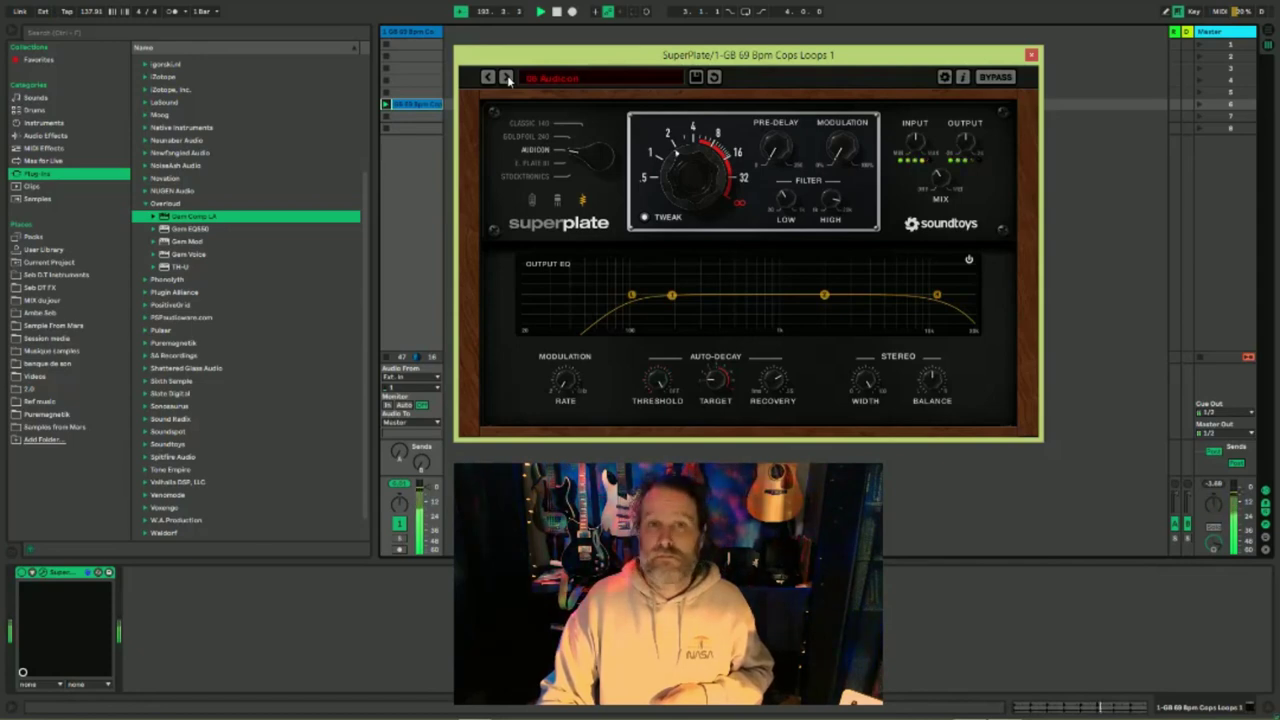
click(507, 78)
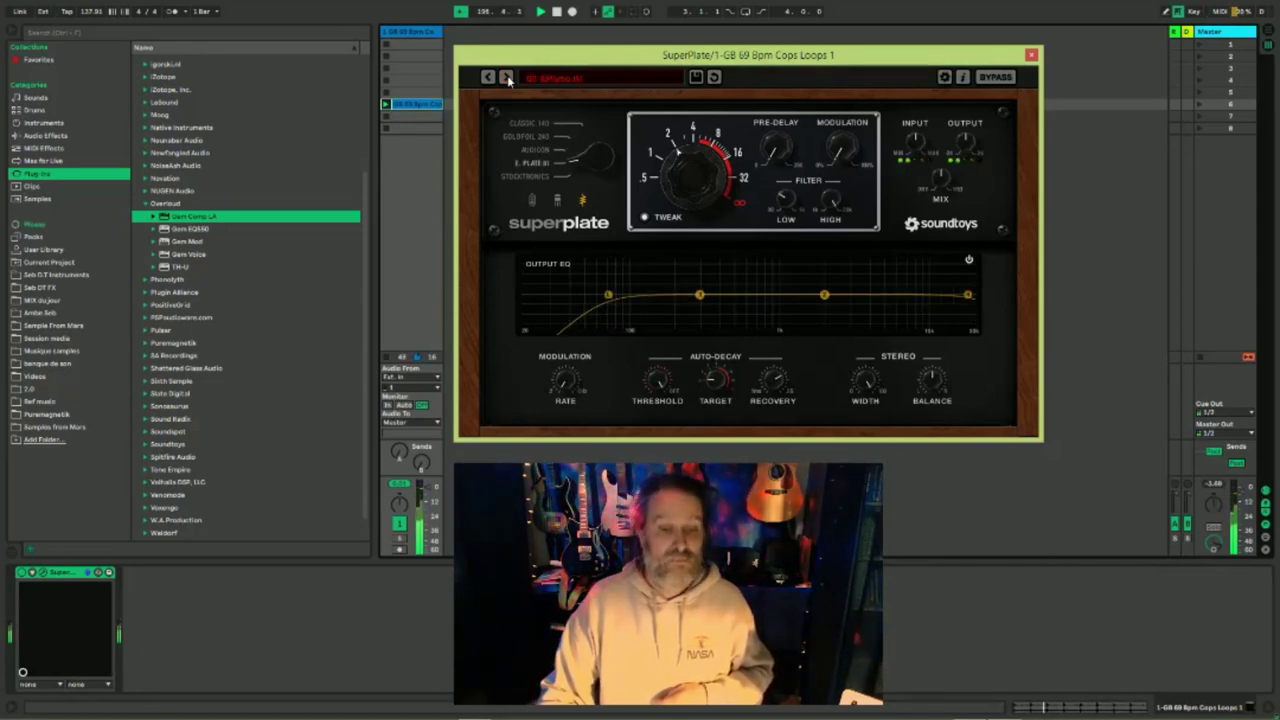
click(507, 78)
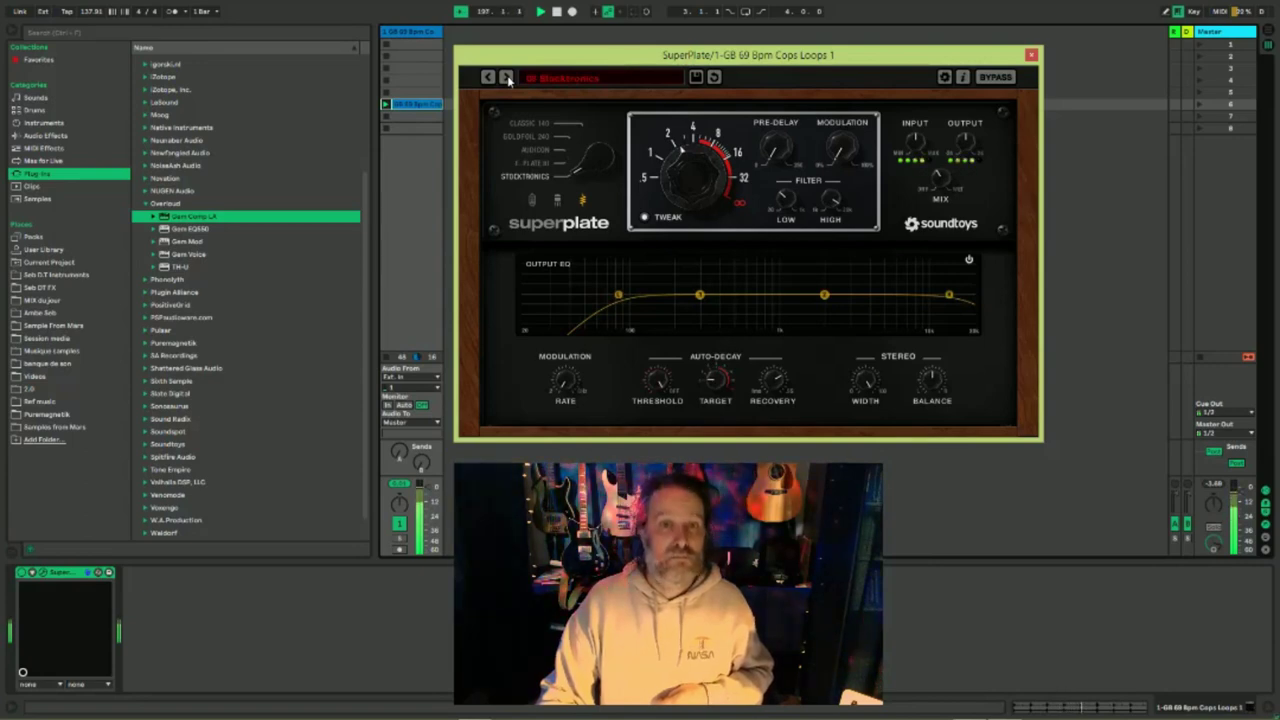
click(507, 78)
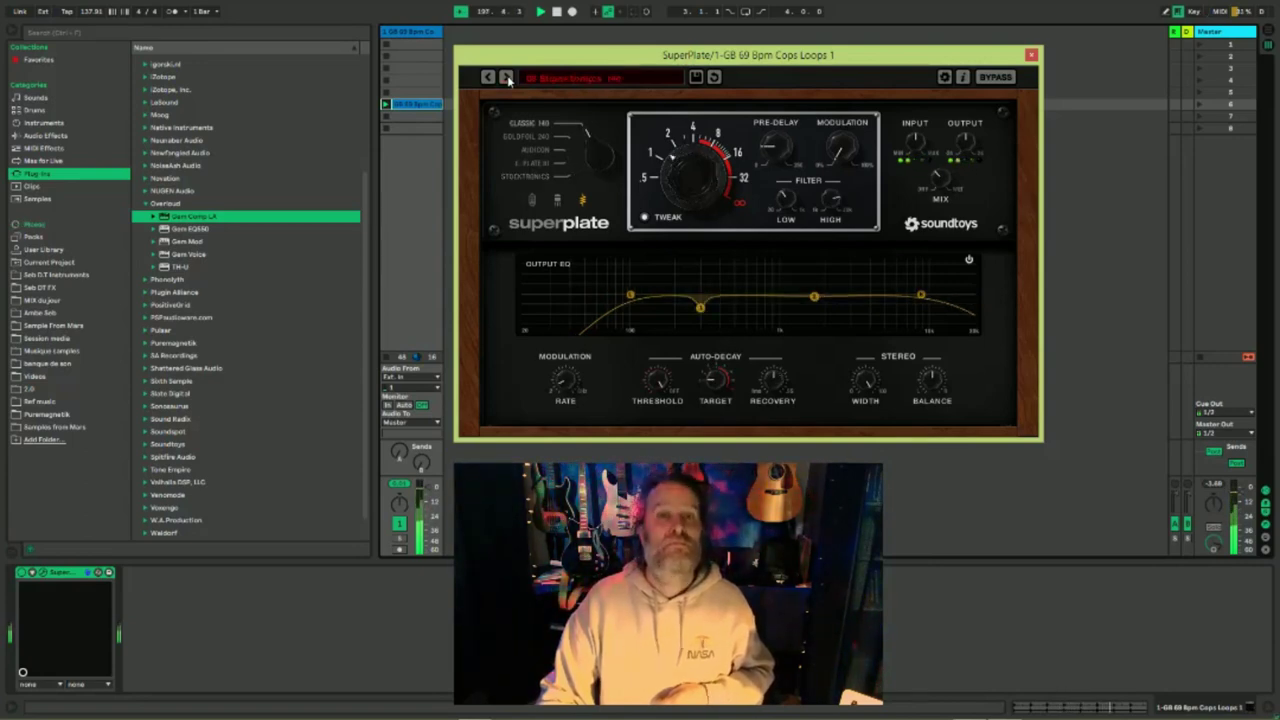
Step: Load a preset from the Drums category, and advance one preset at a time to Empty Drum Garage
click(562, 78)
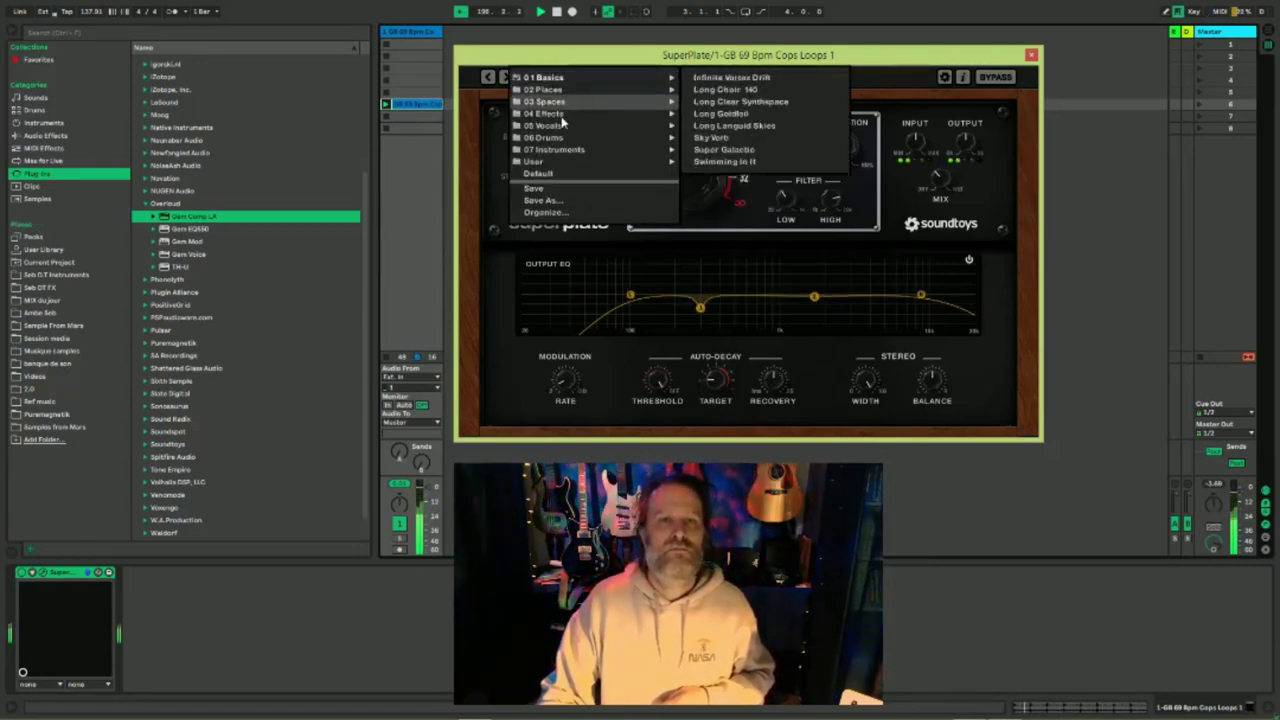
mouse_move(562, 140)
click(752, 102)
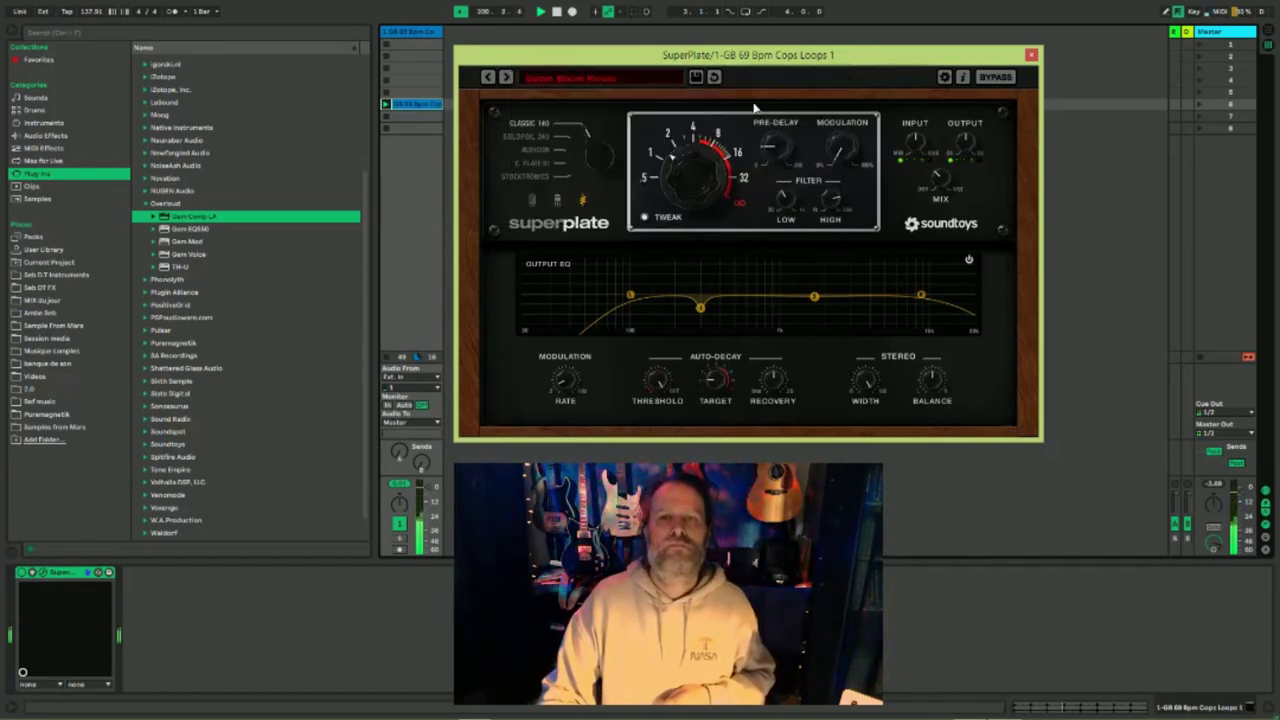
click(507, 78)
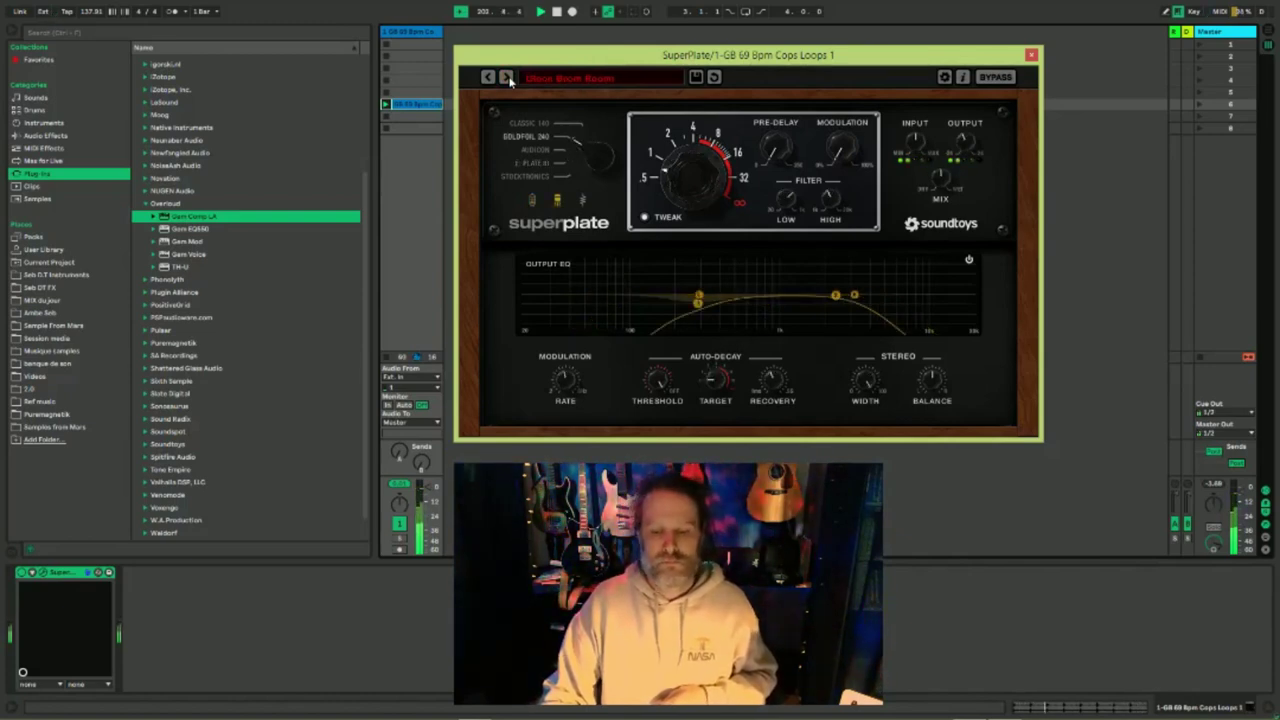
click(507, 78)
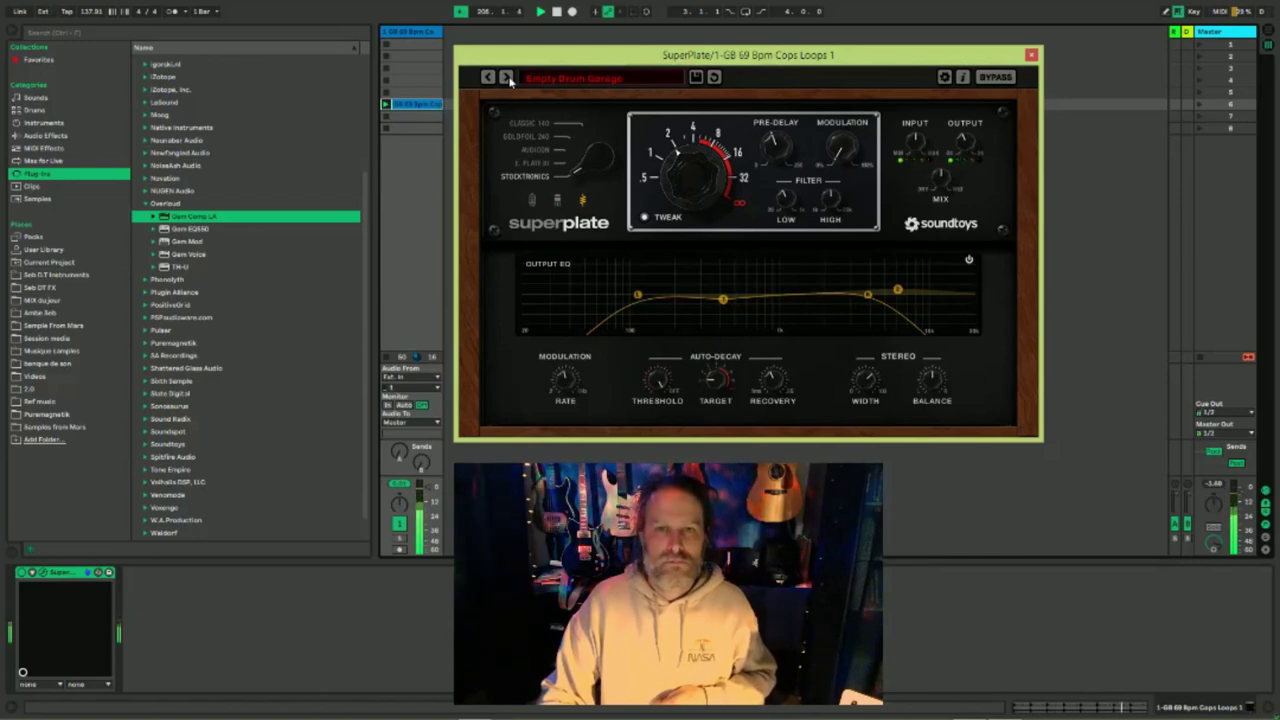
Step: Audition the Drums presets that follow Empty Drum Garage, continuing to the one after Small Drum Sizzle
click(507, 78)
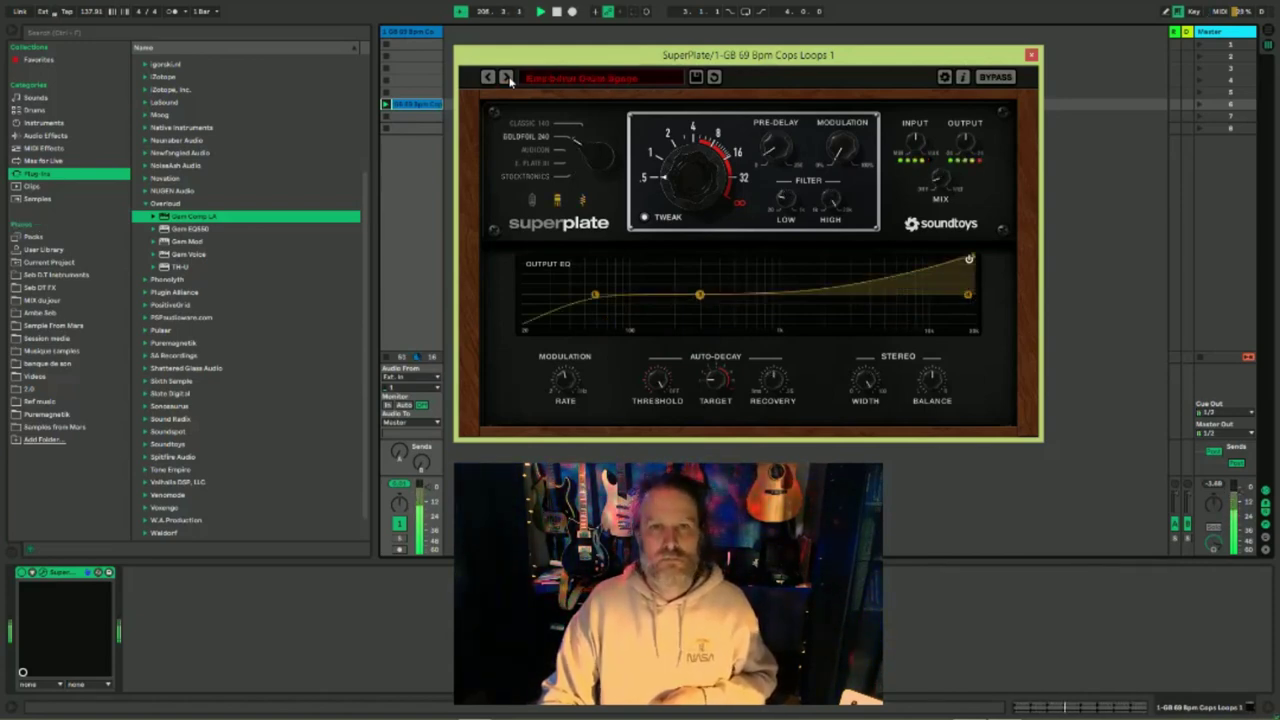
click(507, 78)
click(508, 79)
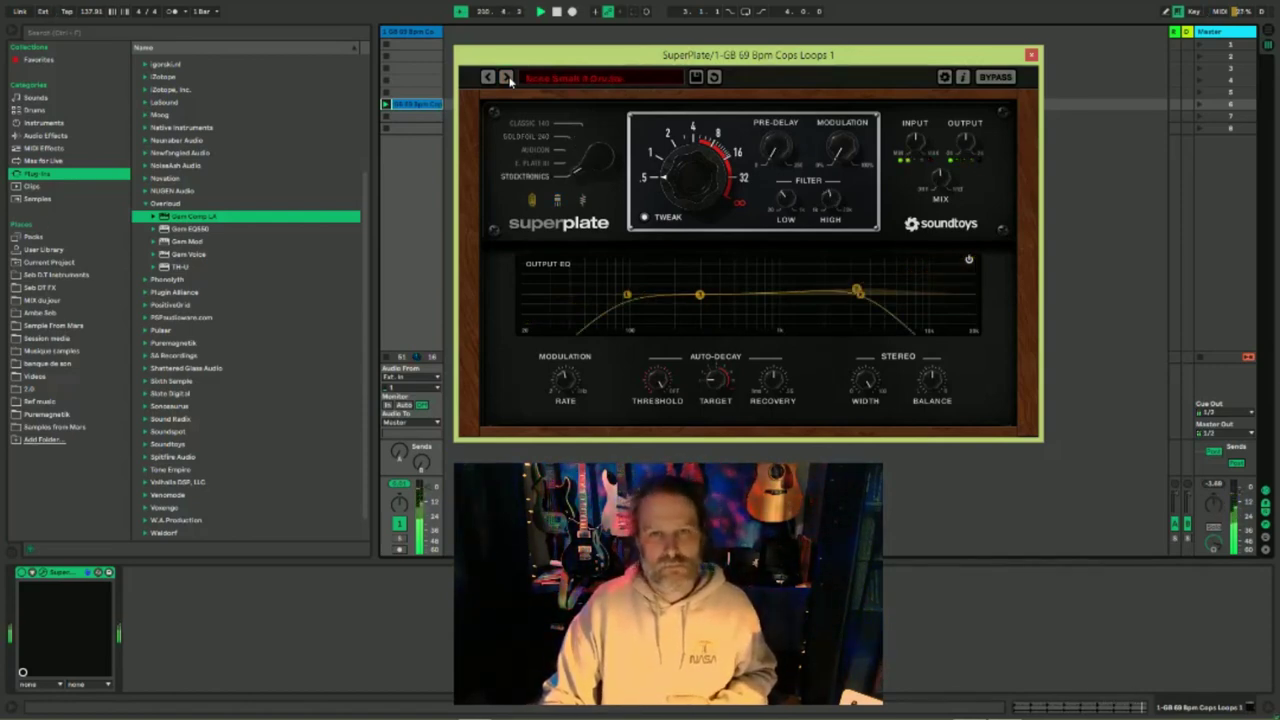
click(507, 78)
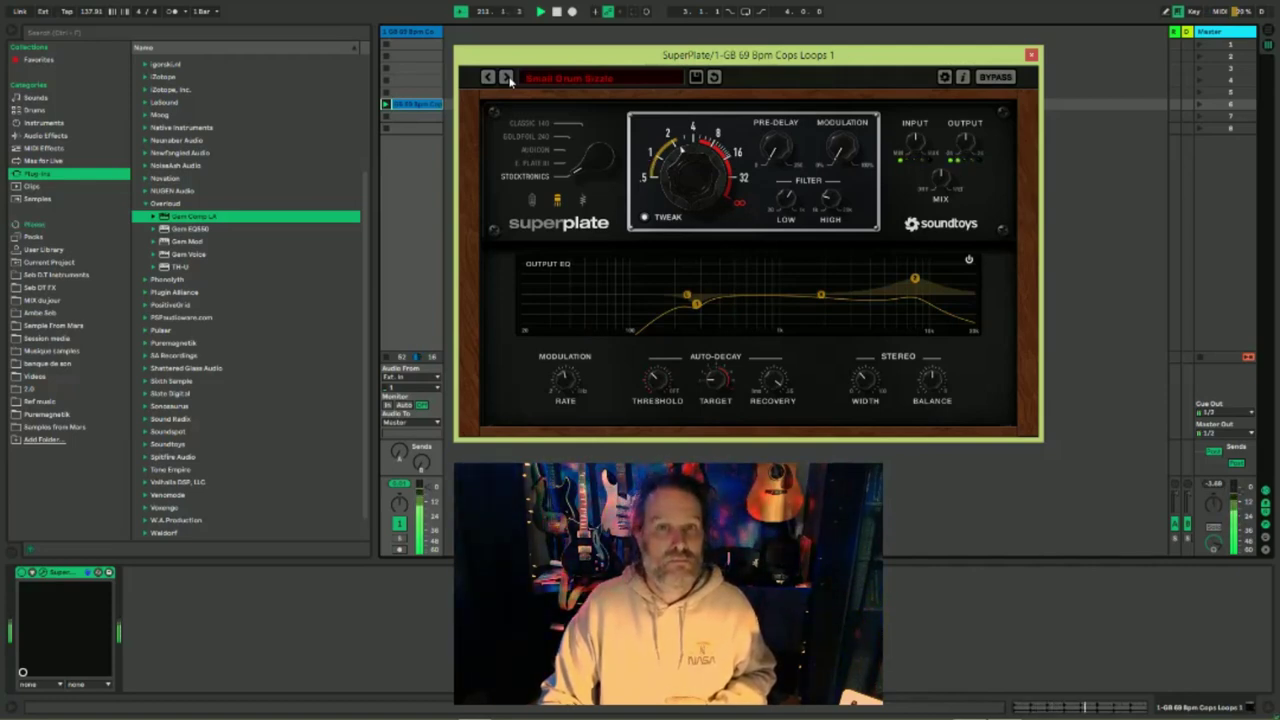
click(507, 78)
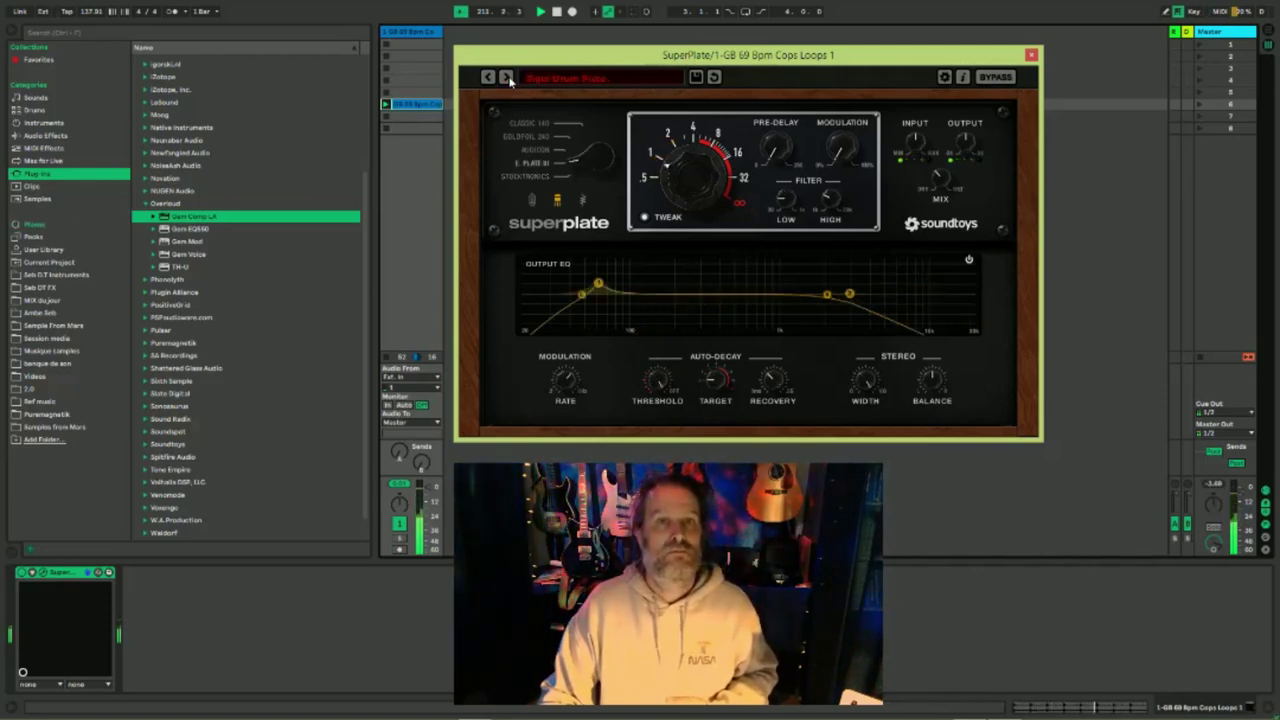
Step: Load the Short Delayed Vox preset from the Vocals category, and advance through Tight Warm Vocal, Vocal Body and Warm Vocal Plate into the Drums presets
click(600, 76)
mouse_move(590, 135)
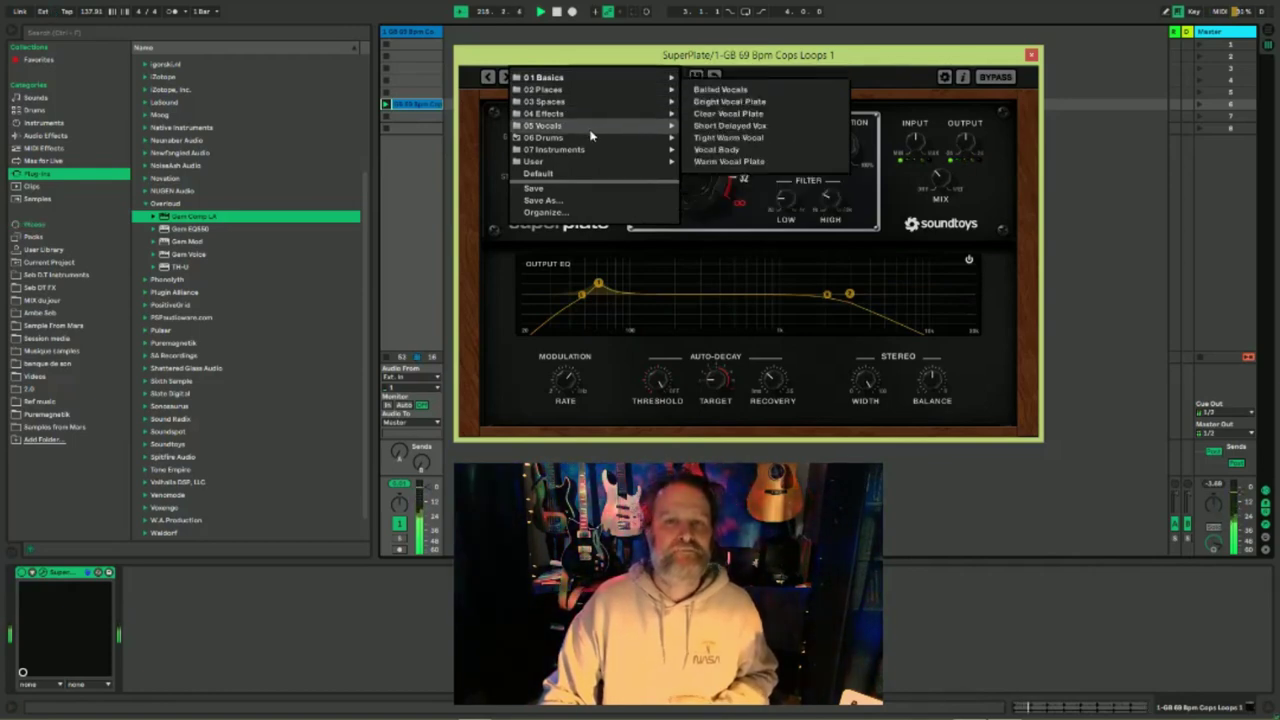
click(728, 126)
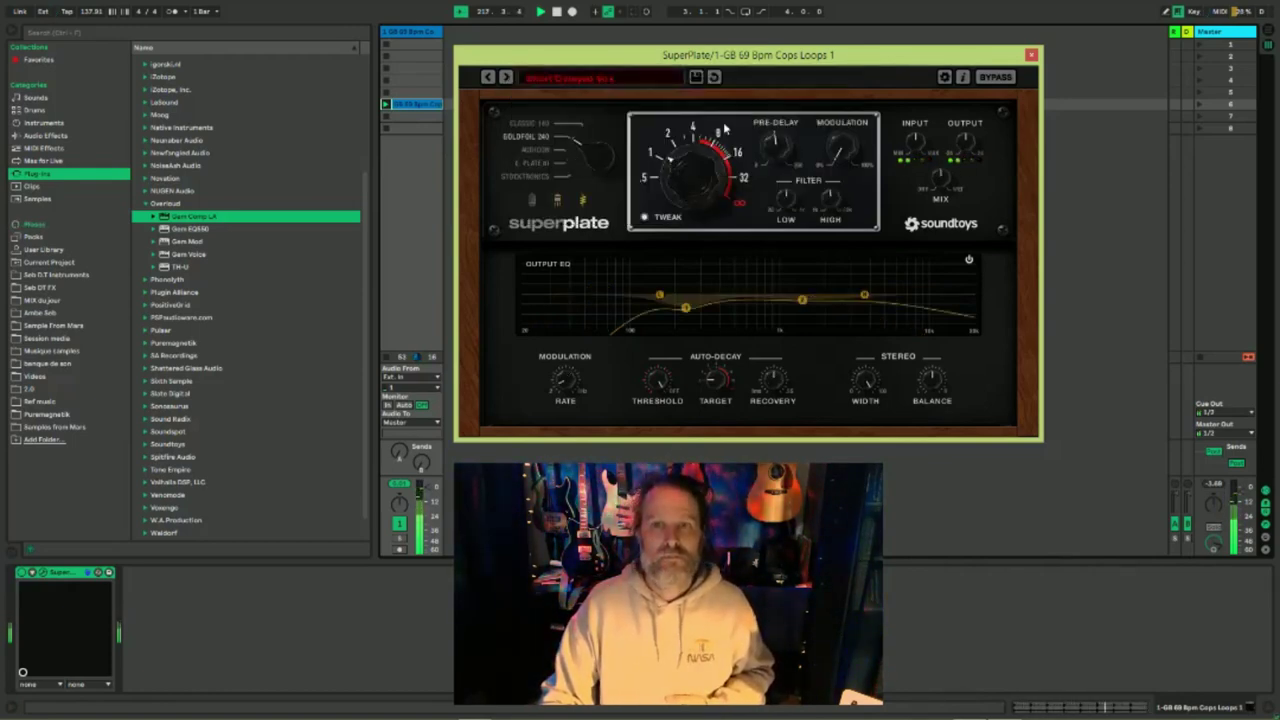
click(506, 78)
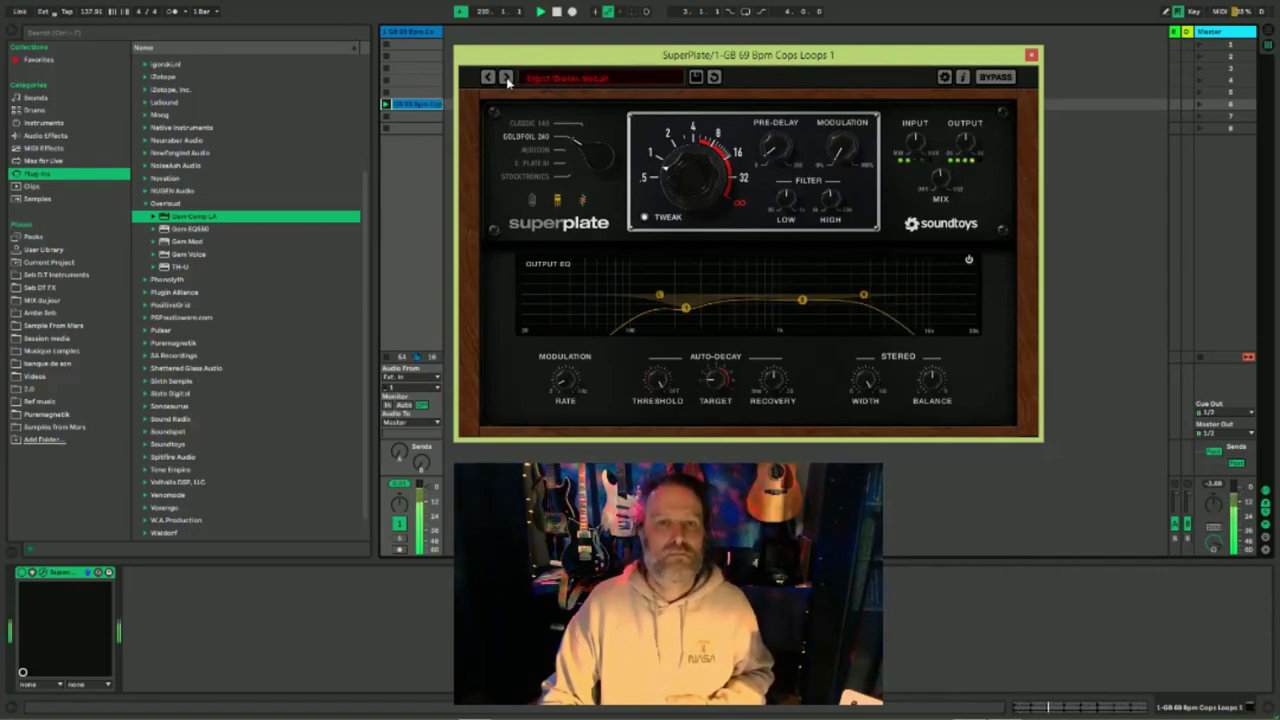
click(506, 78)
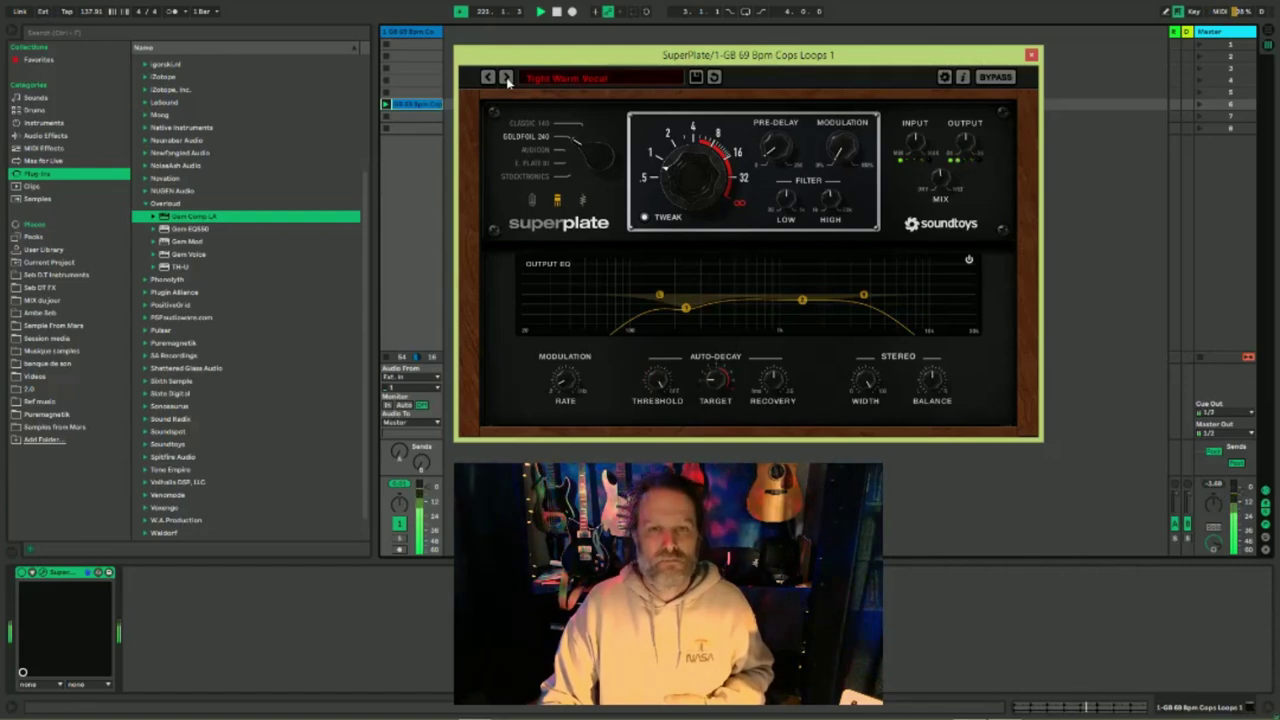
click(506, 78)
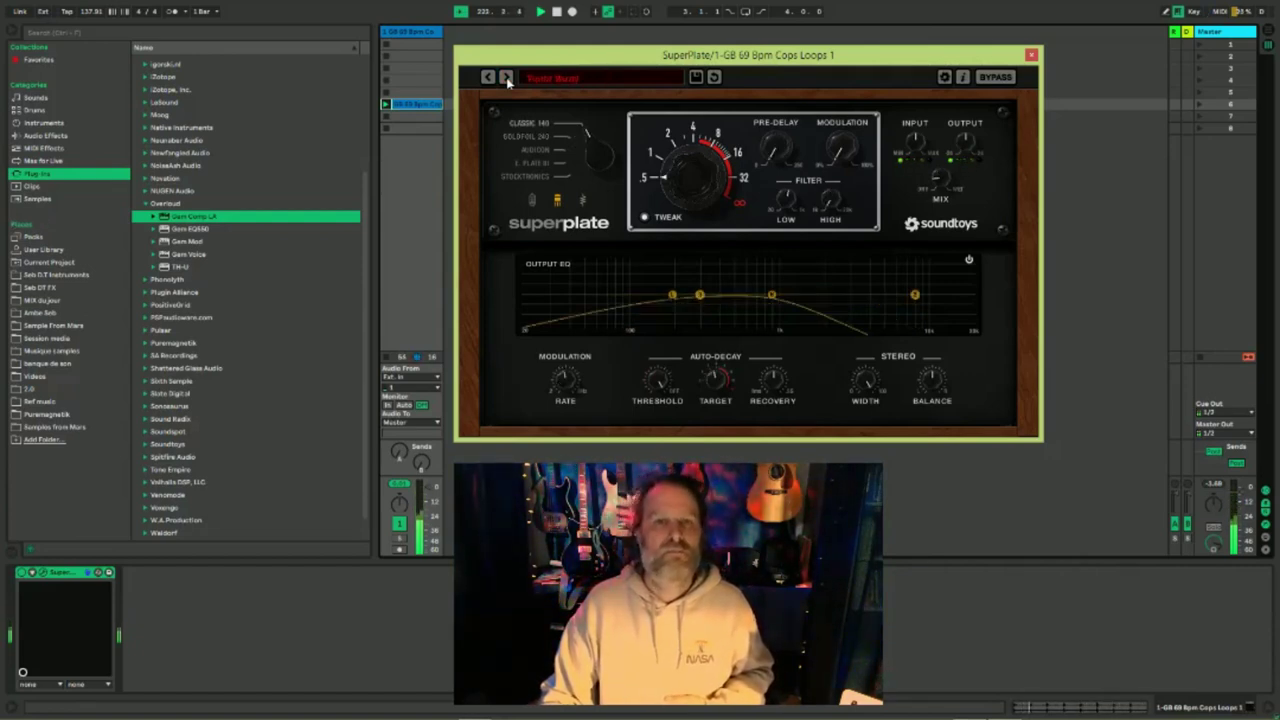
click(506, 78)
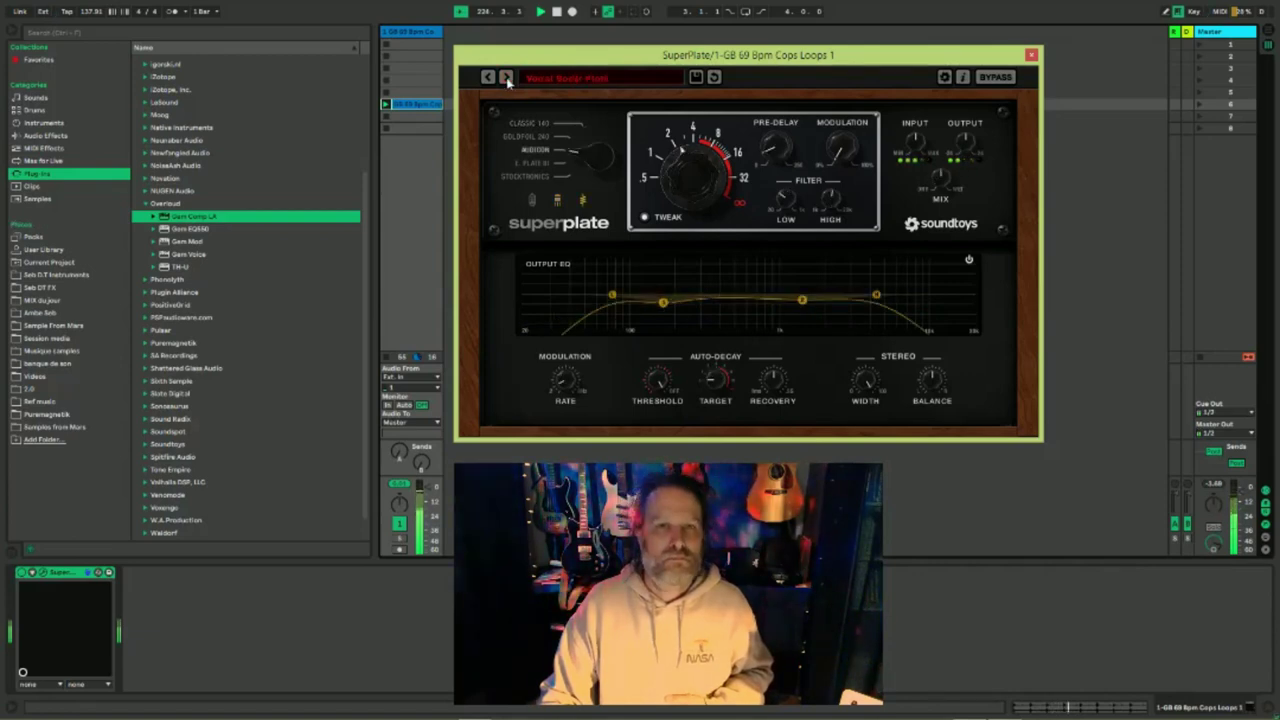
click(507, 80)
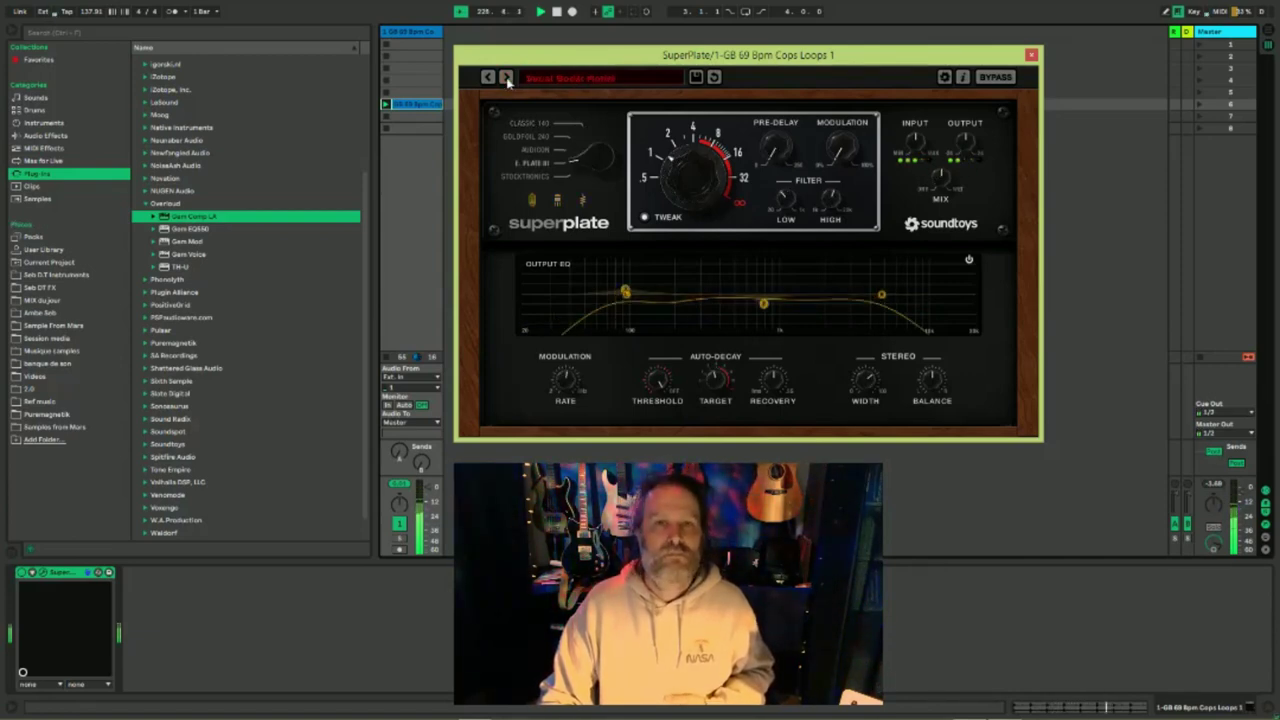
Step: Load a preset from the Effects category, and advance through AutoFreezer to the preset after it
click(574, 80)
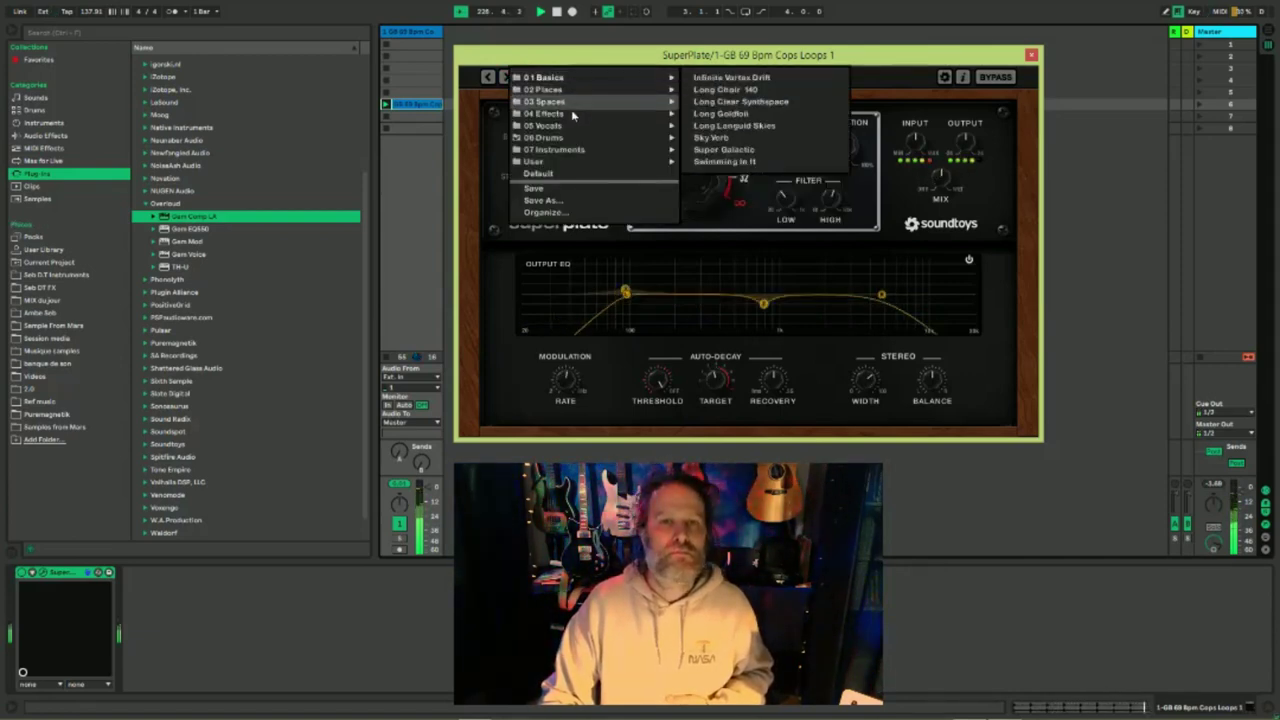
mouse_move(571, 113)
click(741, 80)
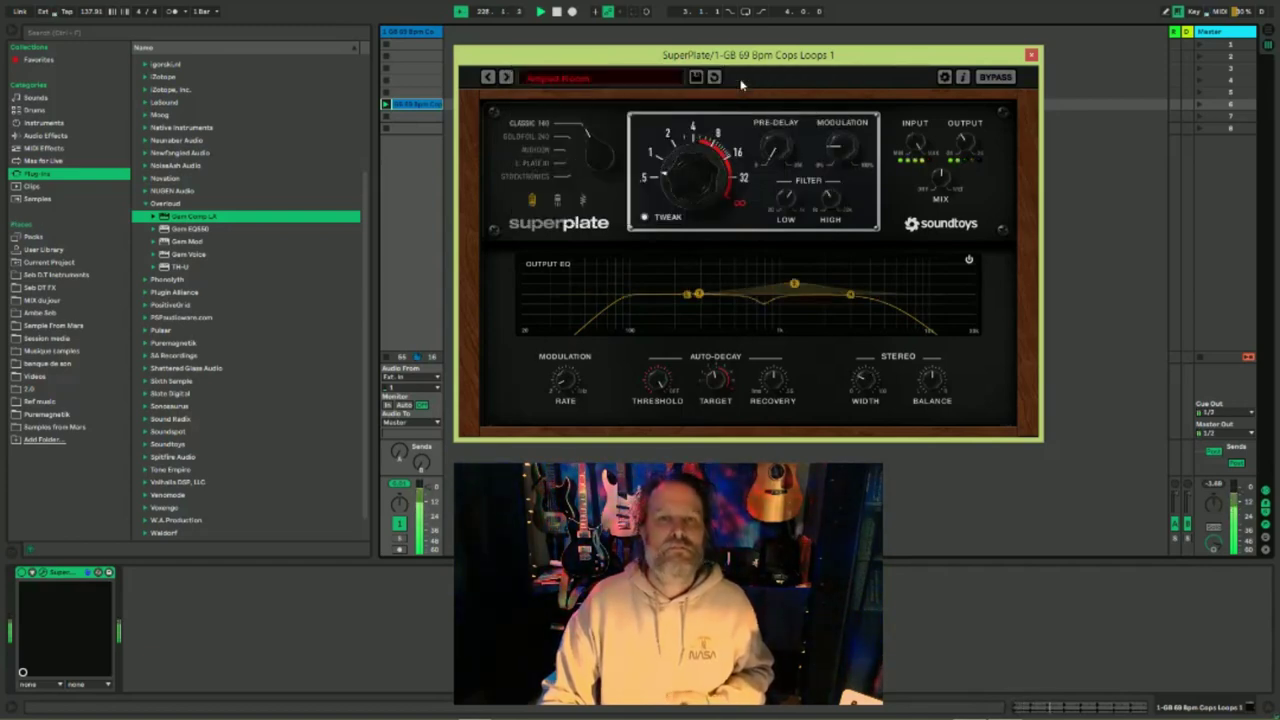
click(507, 77)
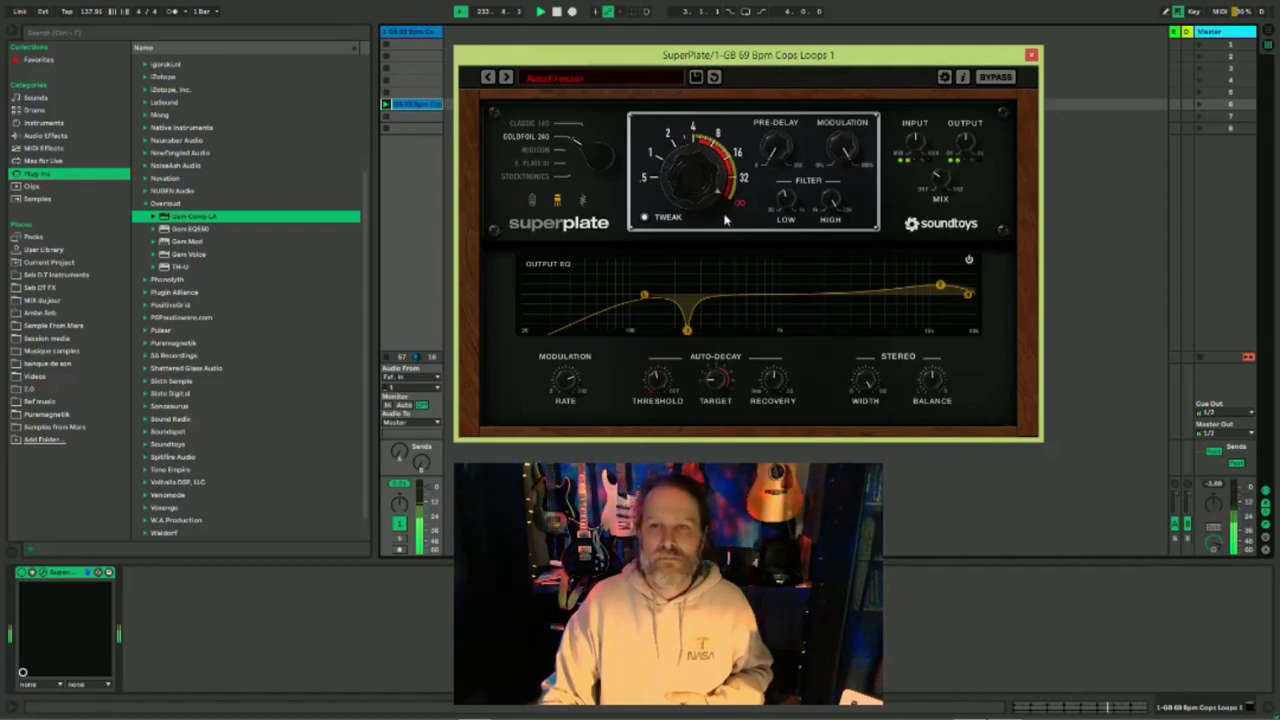
click(507, 78)
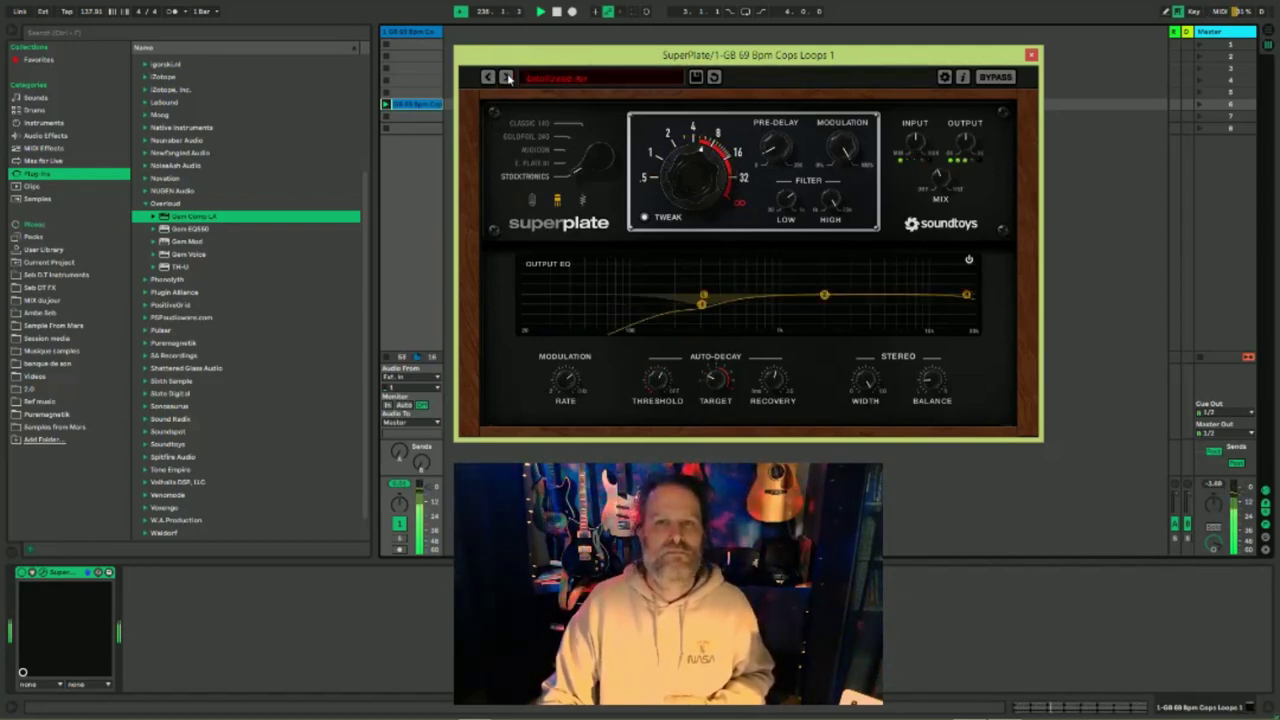
Step: Audition six further Effects presets one after another
click(507, 78)
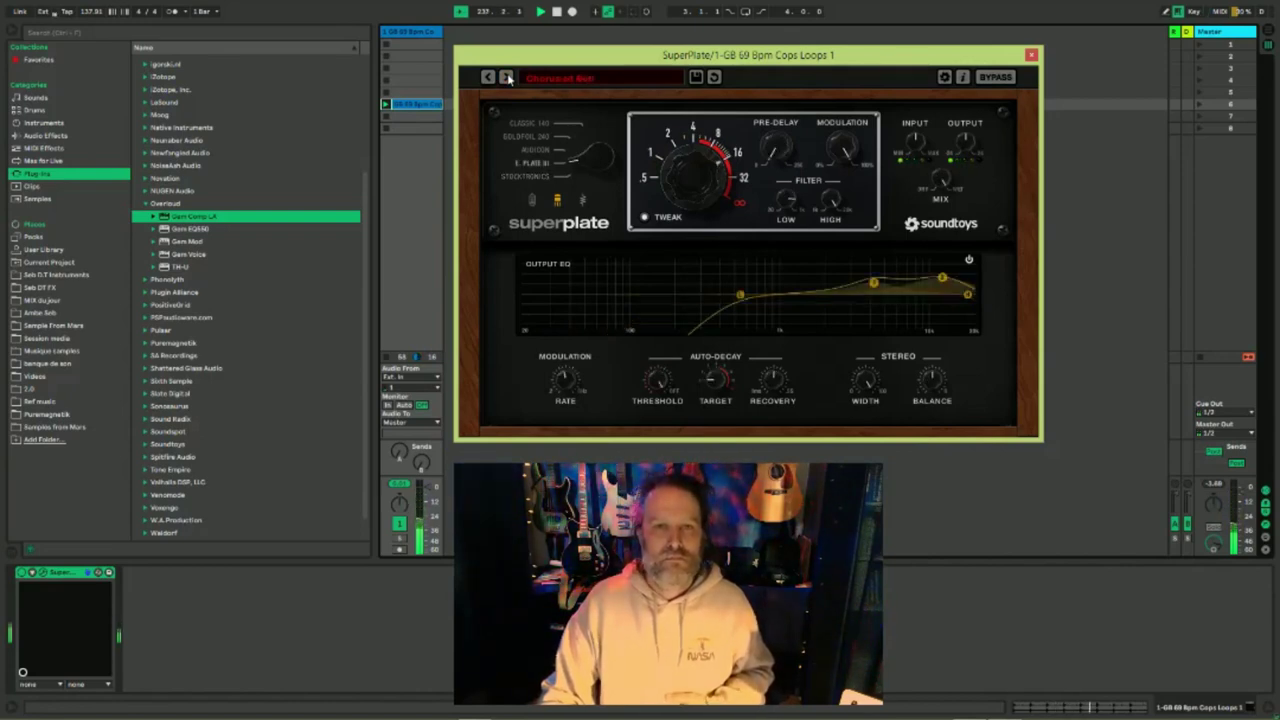
click(507, 78)
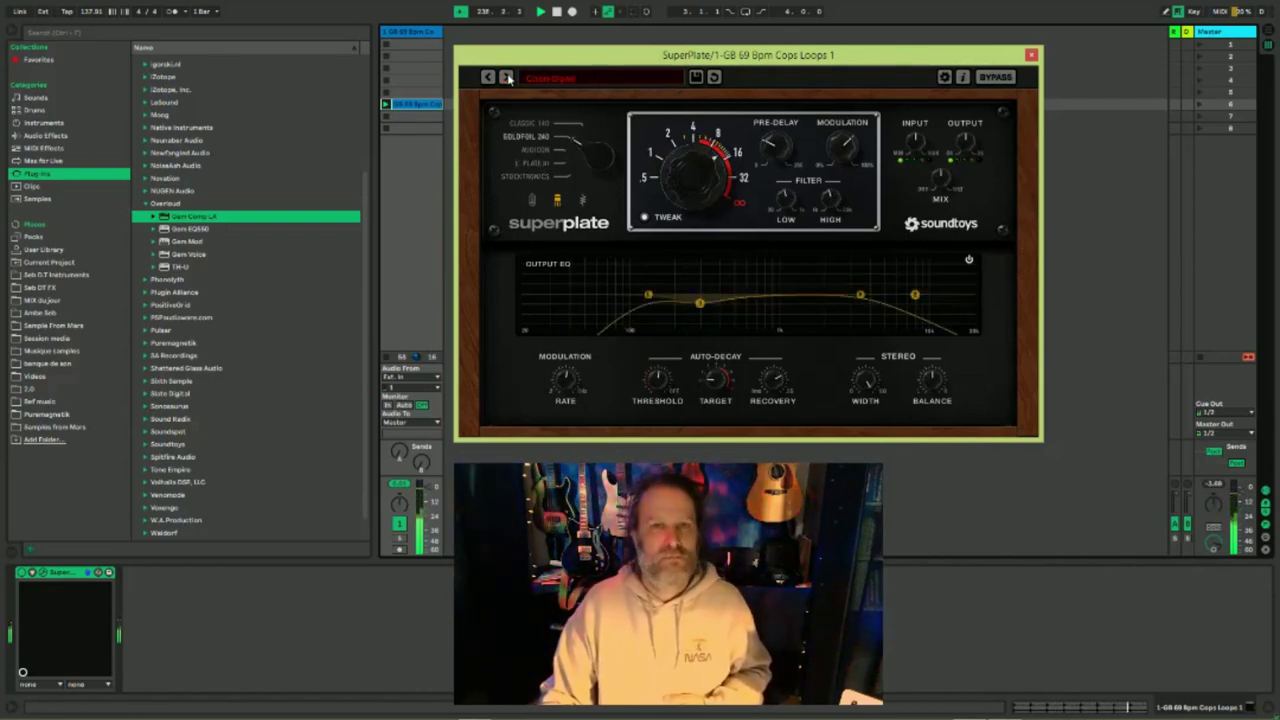
click(507, 77)
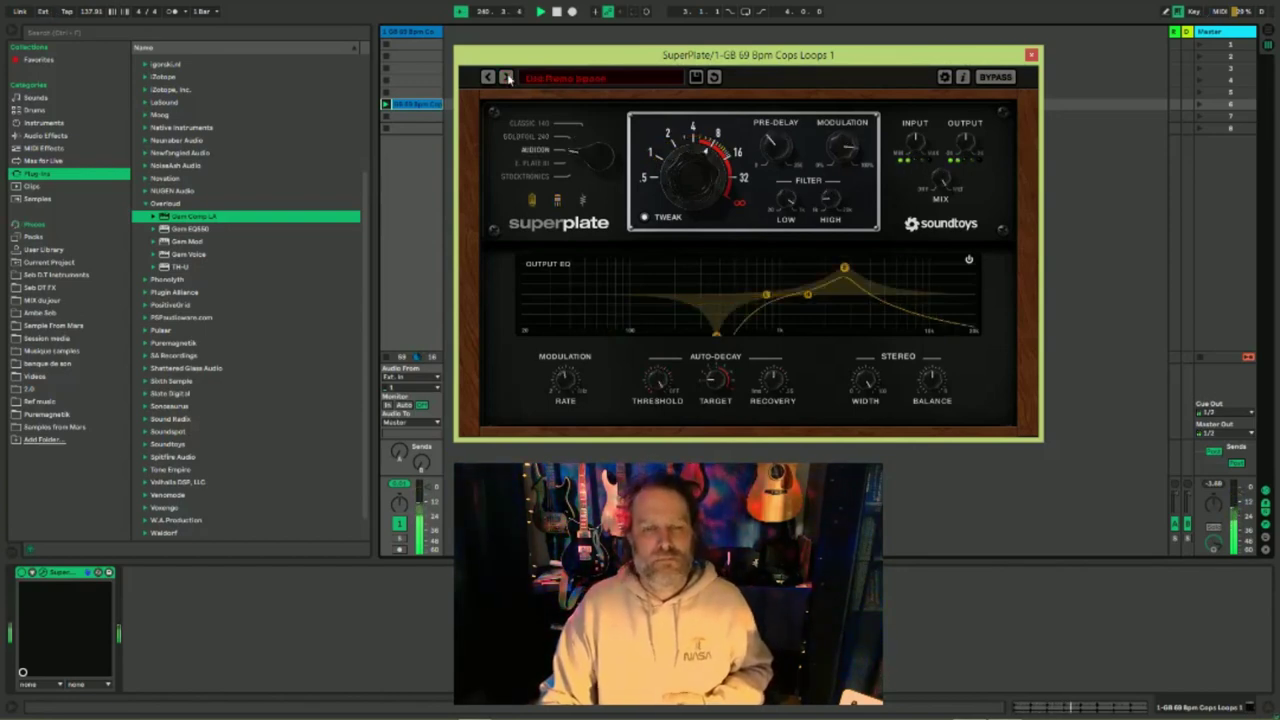
click(507, 77)
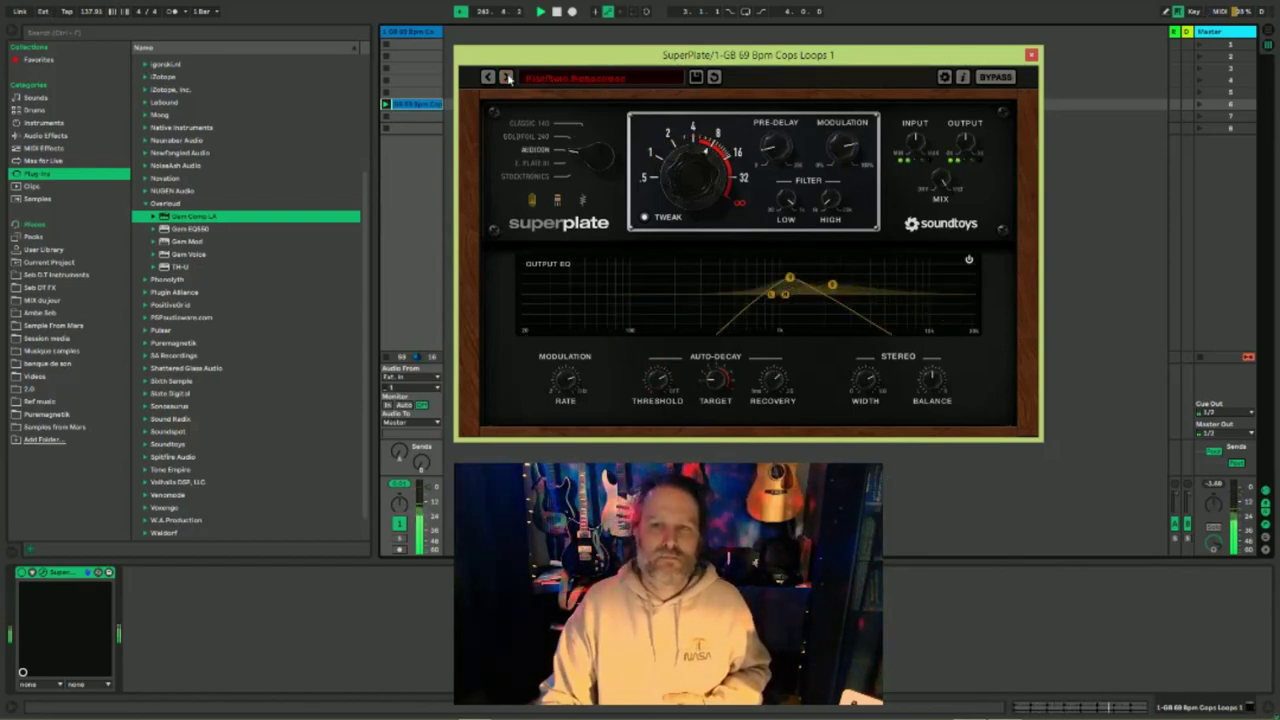
click(507, 77)
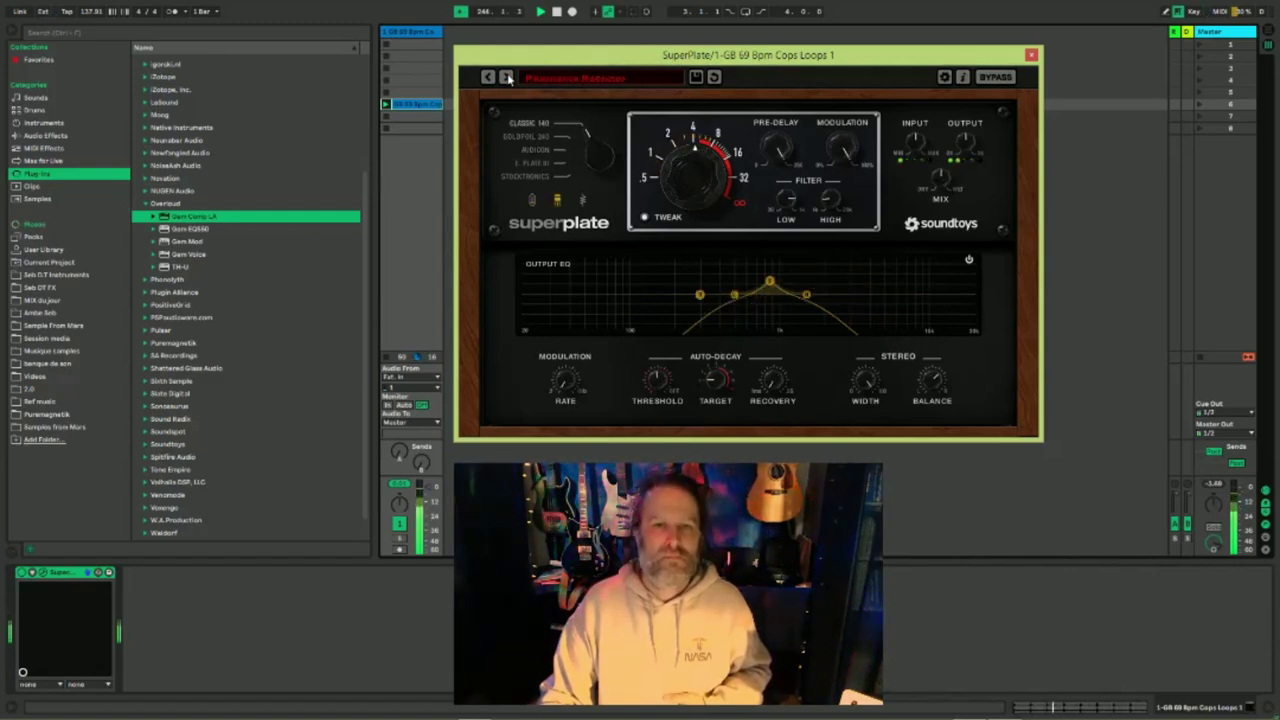
click(507, 77)
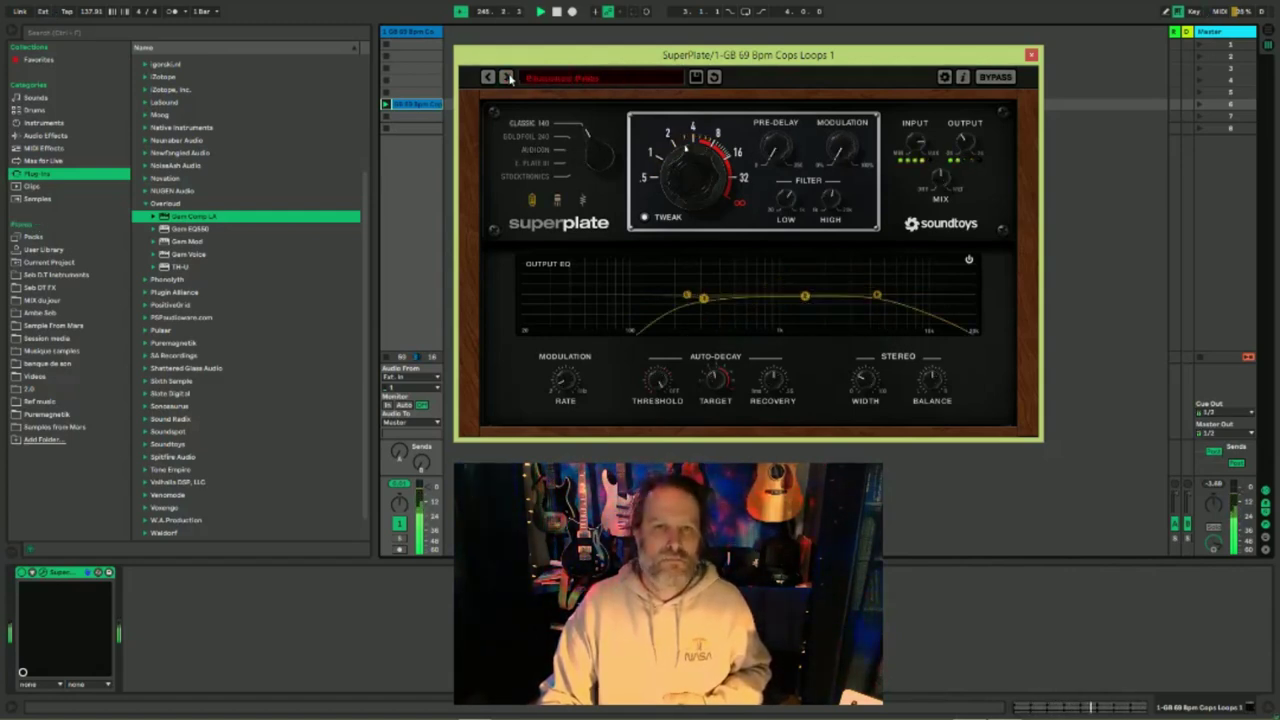
Step: Load the Cosmic Pad preset from the Instruments category, and advance to ECM Guitar Space
click(550, 78)
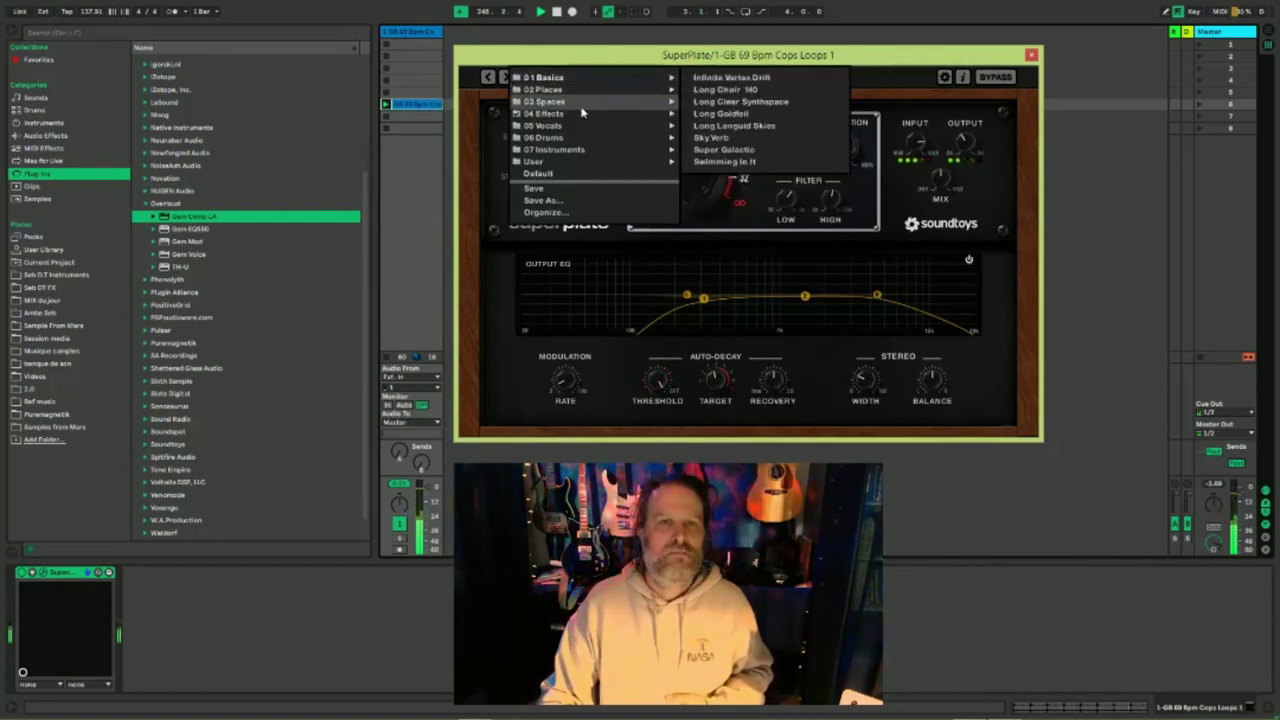
mouse_move(582, 151)
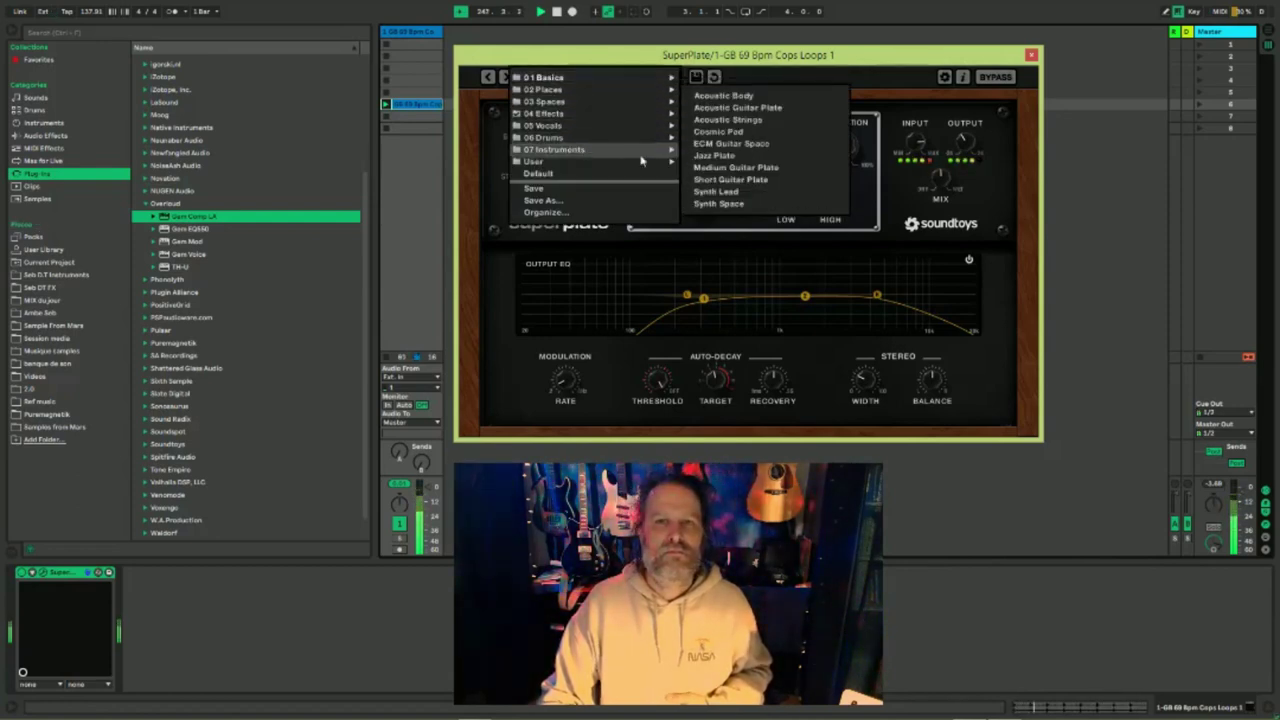
click(788, 134)
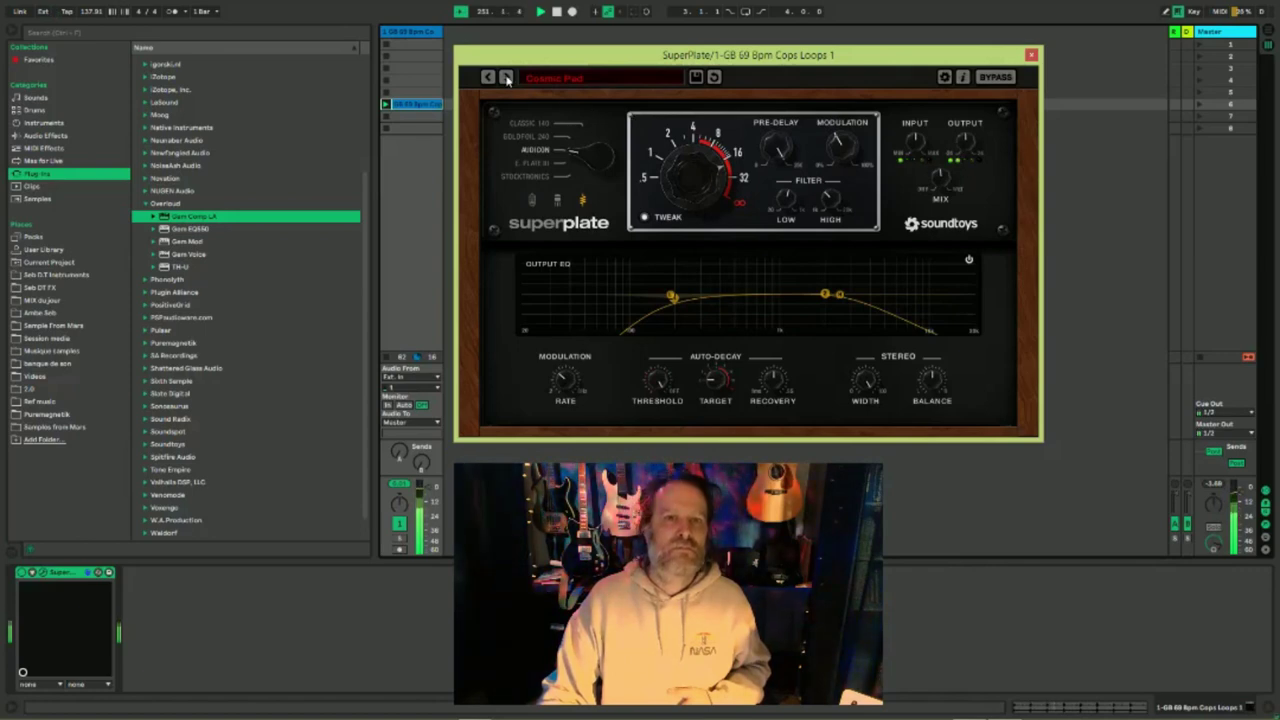
click(507, 78)
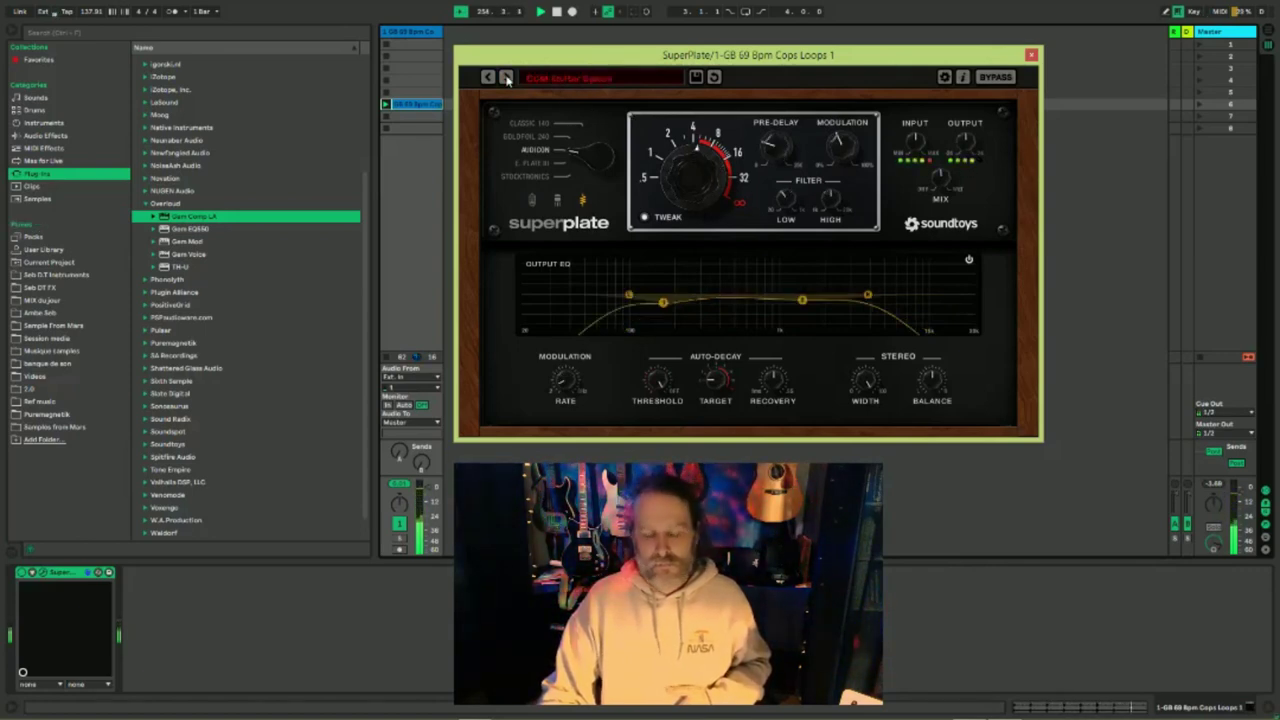
Step: Advance two presets through the Instruments category to Medium Guitar Plate
click(507, 78)
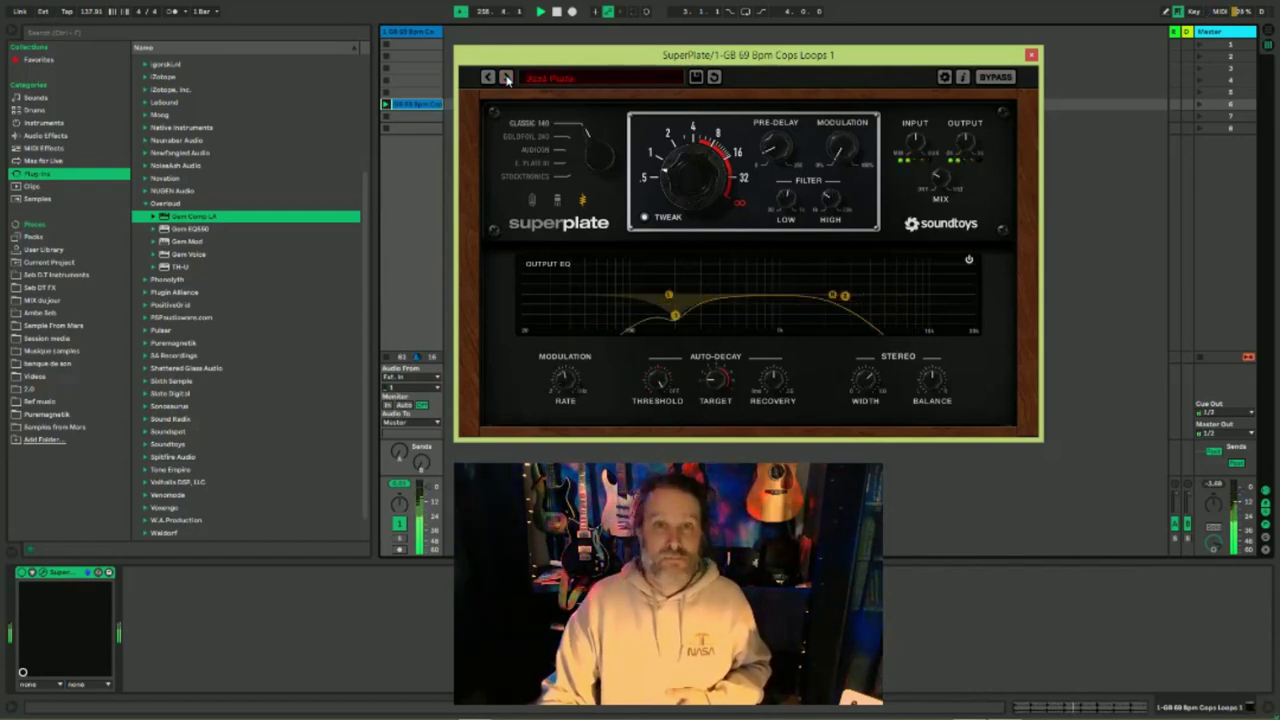
click(507, 78)
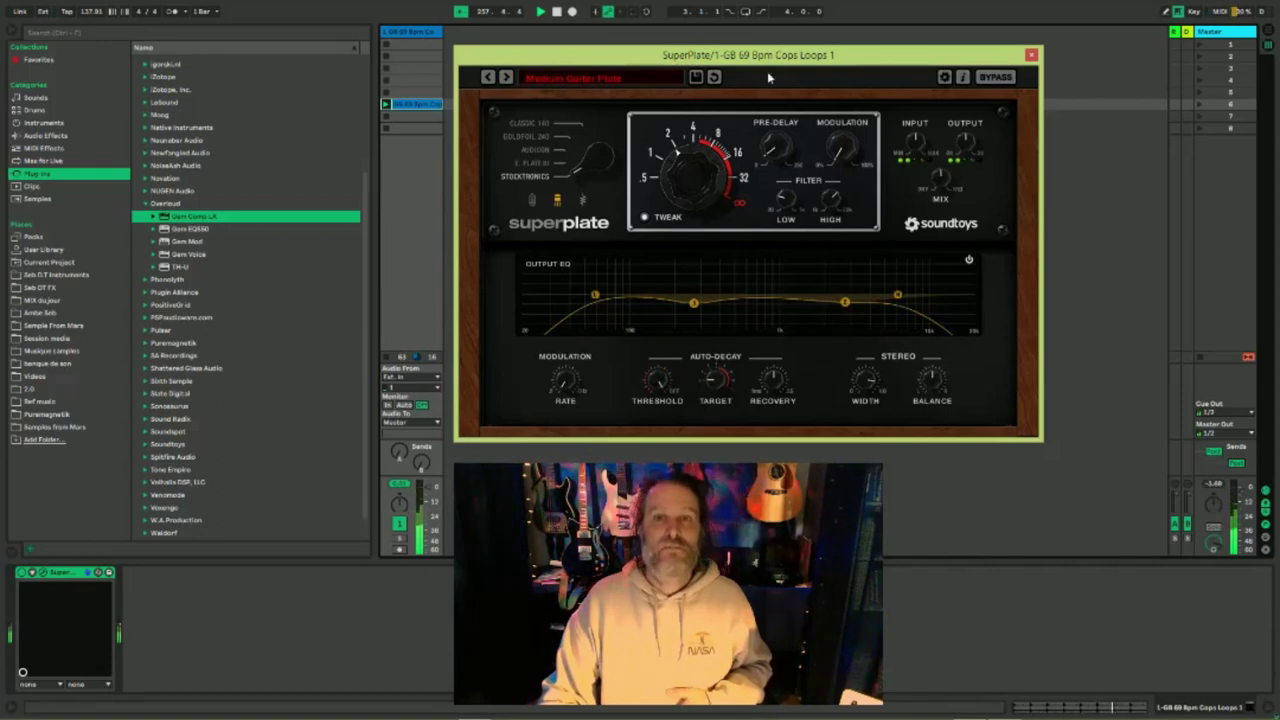
Step: Sweep the Medium Guitar Plate decay up close to infinity and down to about 0.5 seconds, turning the modulation amount up high in between
drag(689, 188, 712, 118)
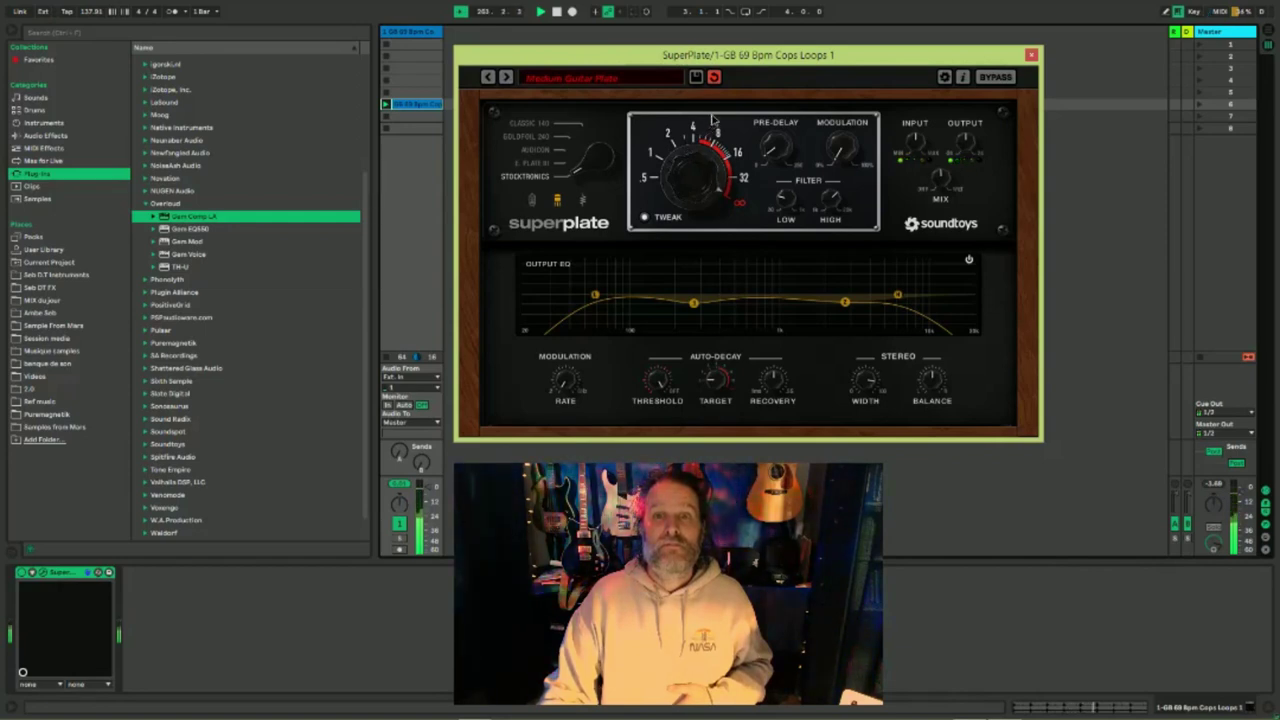
drag(838, 144, 857, 80)
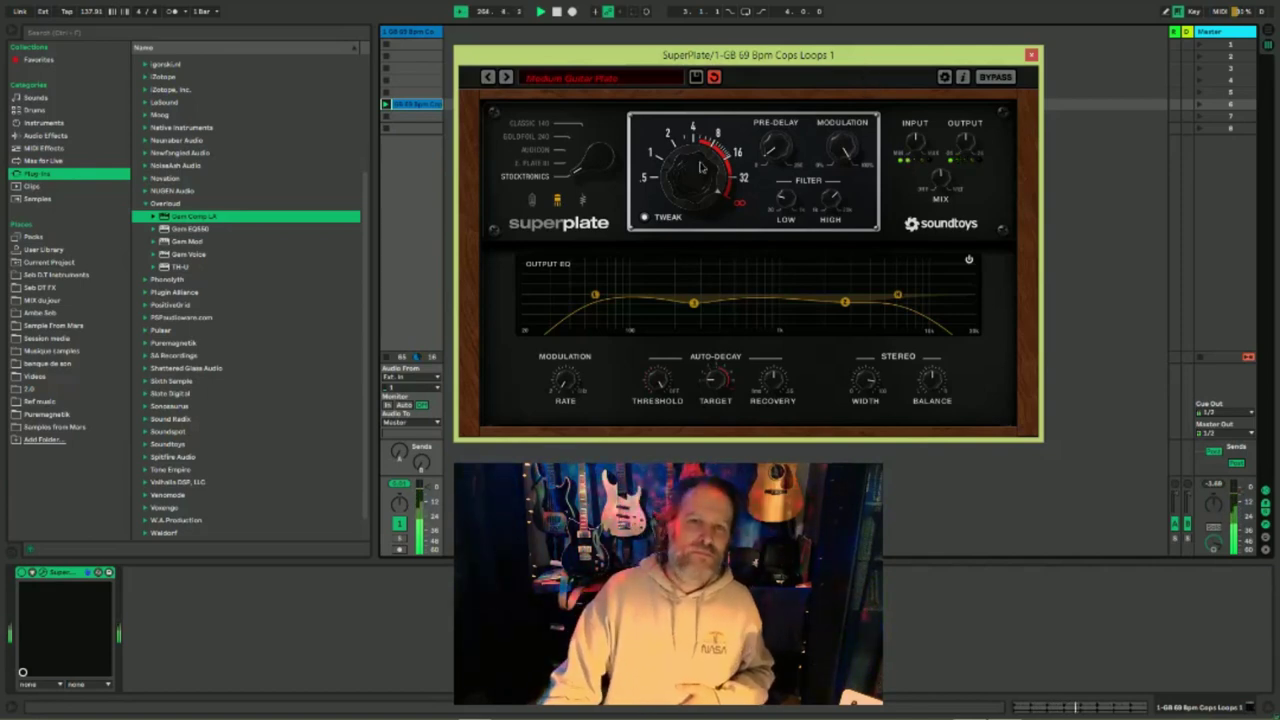
drag(700, 173, 707, 333)
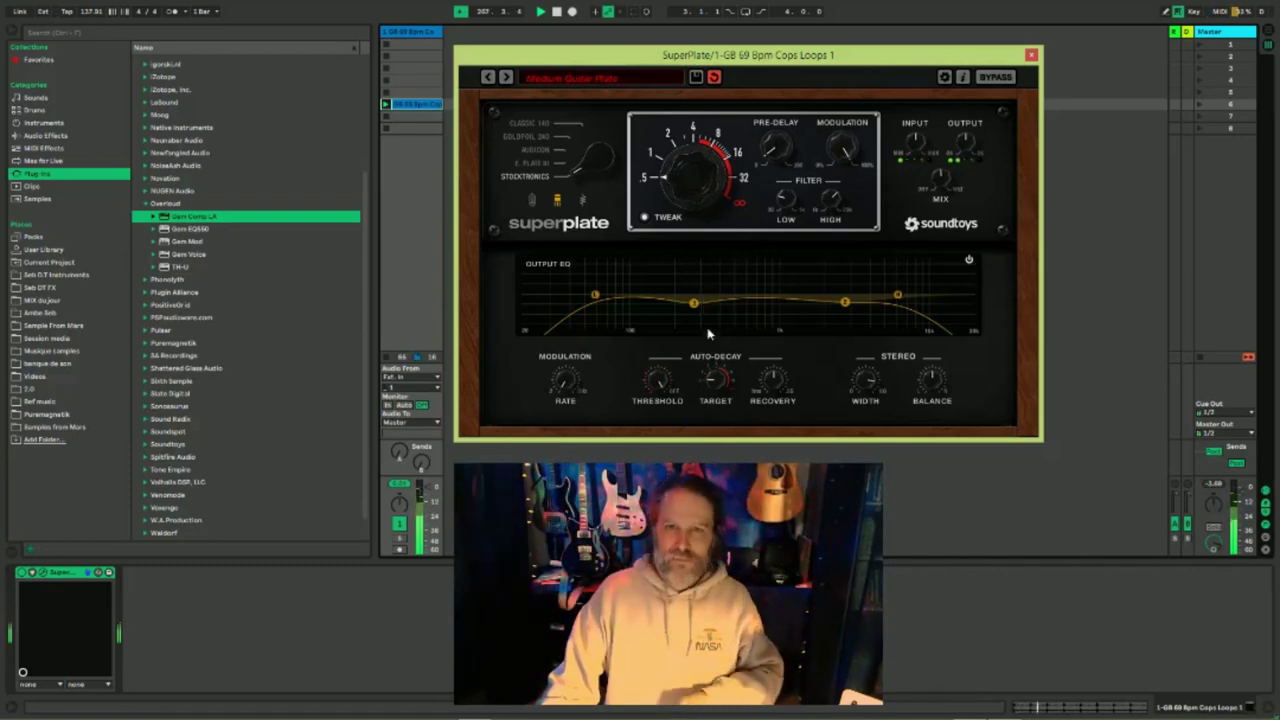
Step: Bypass the SuperPlate reverb and stop the drum loop playback
click(996, 77)
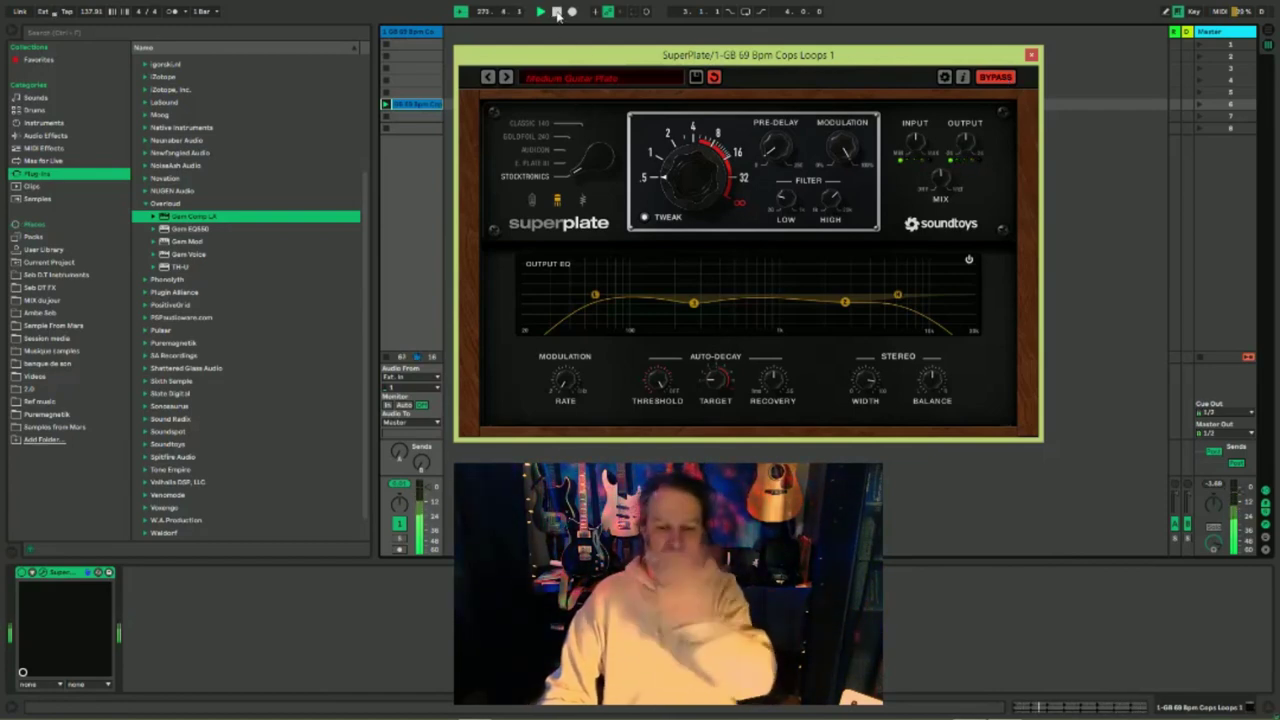
click(557, 13)
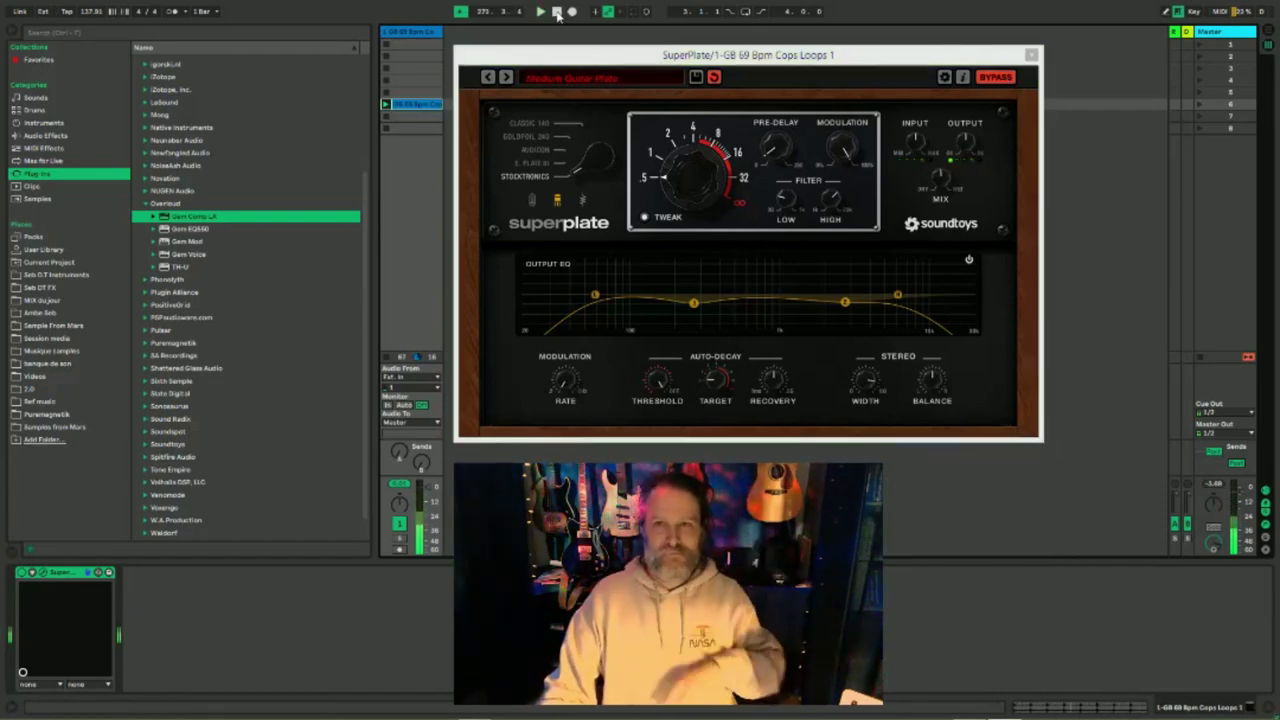